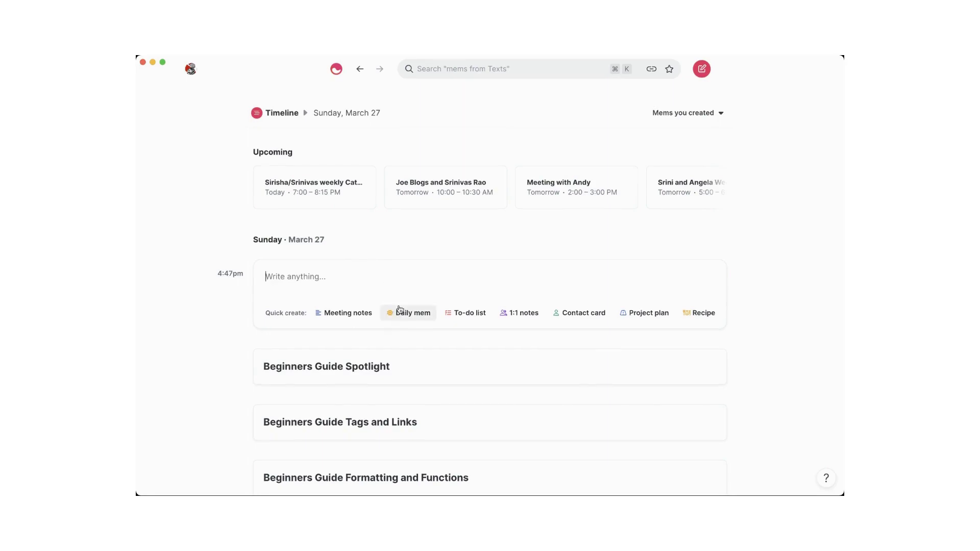
pyautogui.scroll(-5, 378, 258)
pyautogui.scroll(-15, 383, 250)
pyautogui.scroll(-20, 389, 249)
pyautogui.scroll(-20, 391, 248)
pyautogui.scroll(5, 391, 248)
pyautogui.scroll(15, 391, 248)
pyautogui.scroll(5, 392, 249)
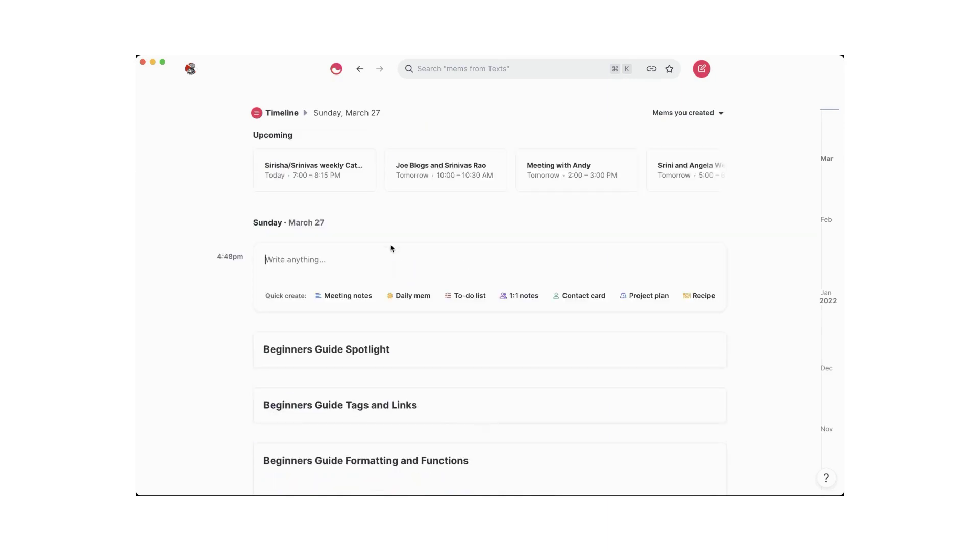
pyautogui.scroll(-1, 392, 249)
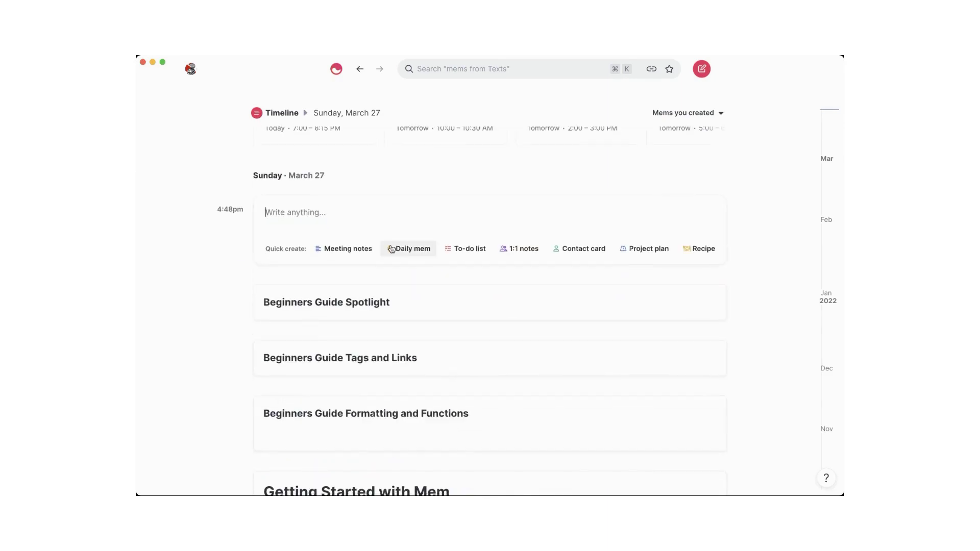
# Step: Open the Beginners Guide Formatting and Functions mem and add # and ## heading markers at its start
pyautogui.click(363, 427)
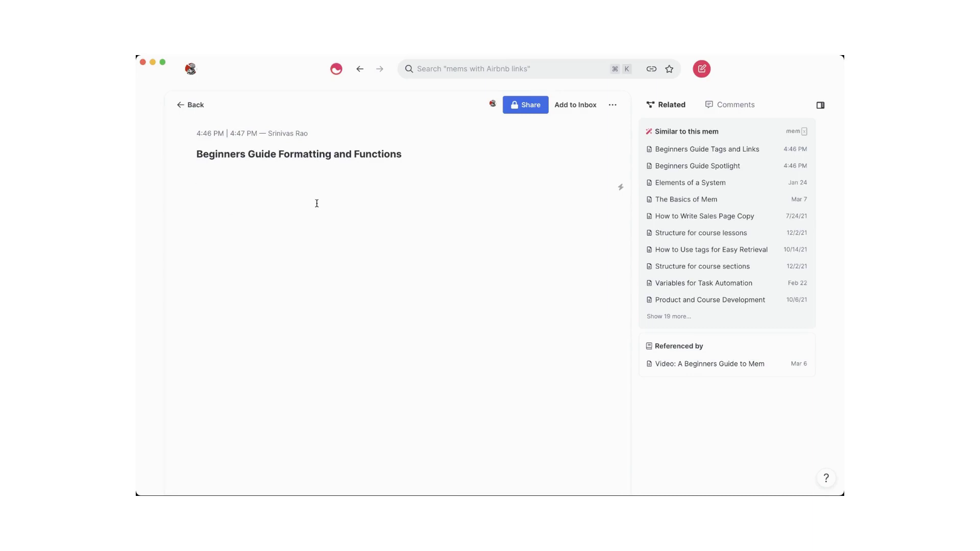
pyautogui.press('Up')
pyautogui.write('#')
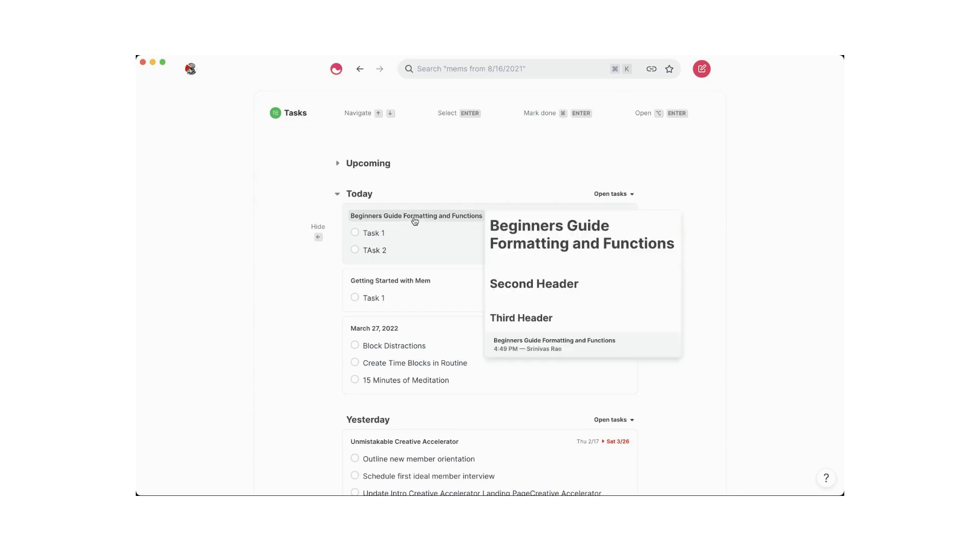
pyautogui.click(359, 70)
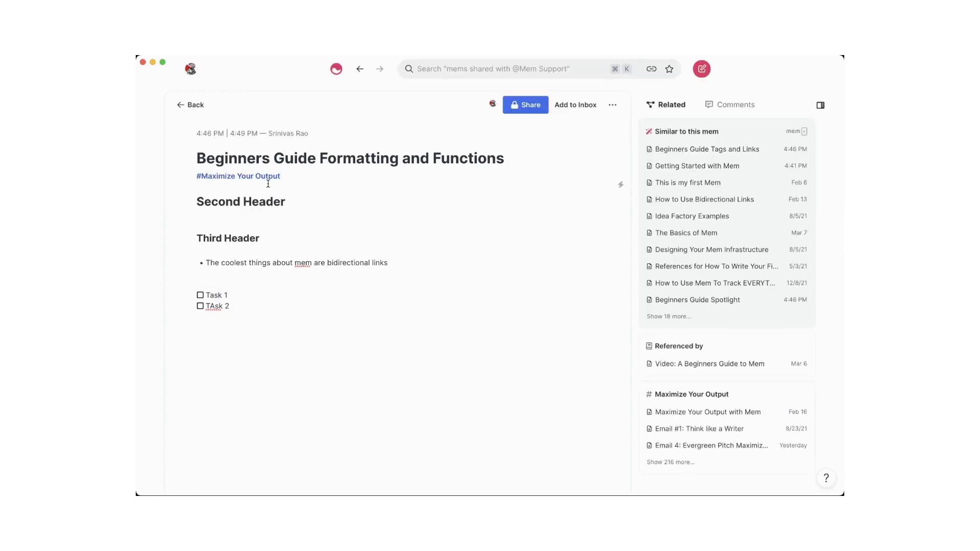
# Step: List all mems tagged Maximize Your Output, then place the cursor in the miscapitalised TAsk 2
pyautogui.moveTo(710, 160)
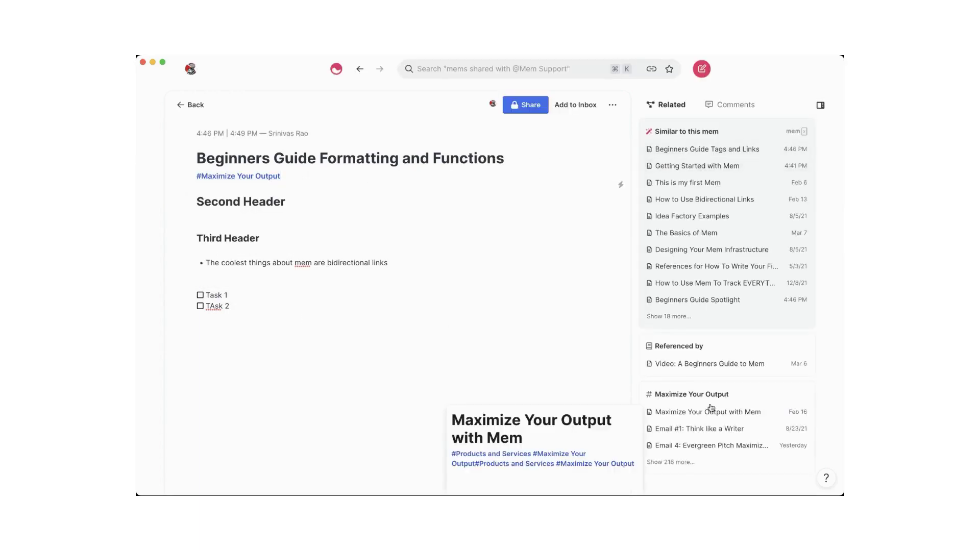
pyautogui.click(678, 463)
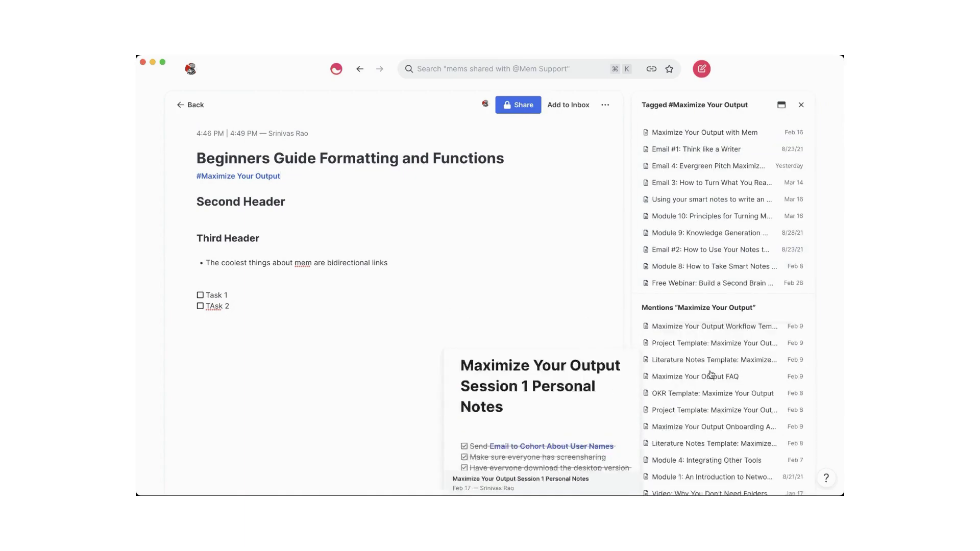
pyautogui.scroll(-10, 706, 412)
pyautogui.scroll(-10, 692, 335)
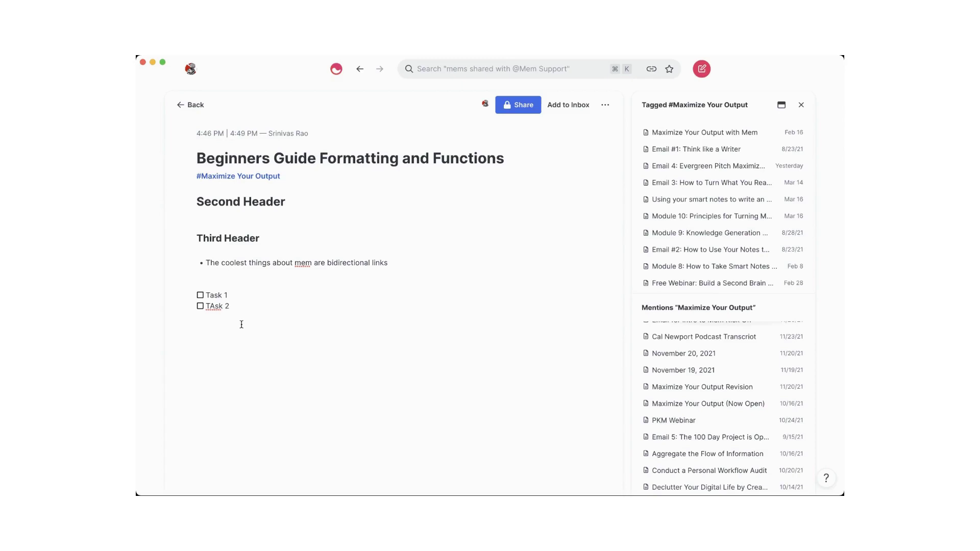
pyautogui.click(219, 305)
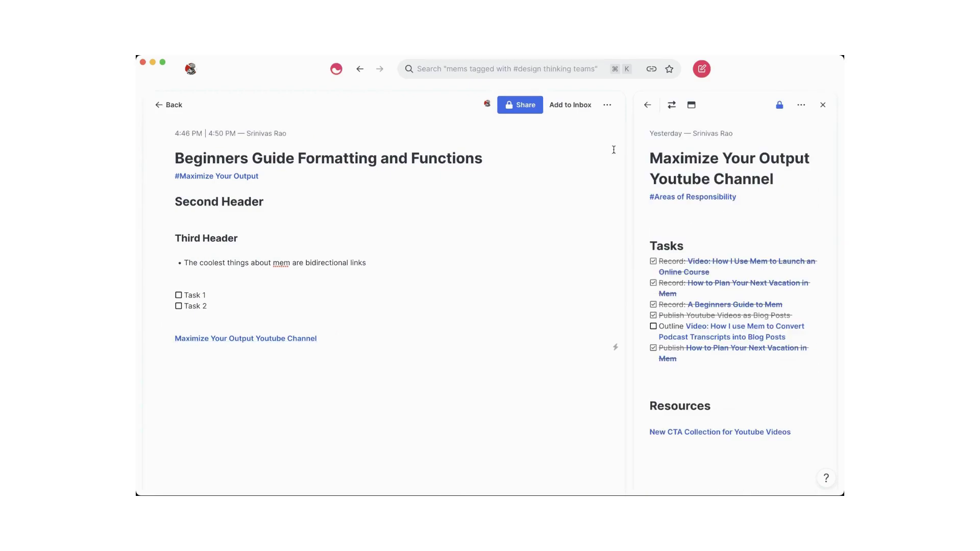
# Step: Open the linked Maximize Your Output Youtube Channel mem and follow its Referenced by link back
pyautogui.click(688, 105)
pyautogui.moveTo(682, 182)
pyautogui.scroll(5, 684, 193)
pyautogui.scroll(-3, 695, 275)
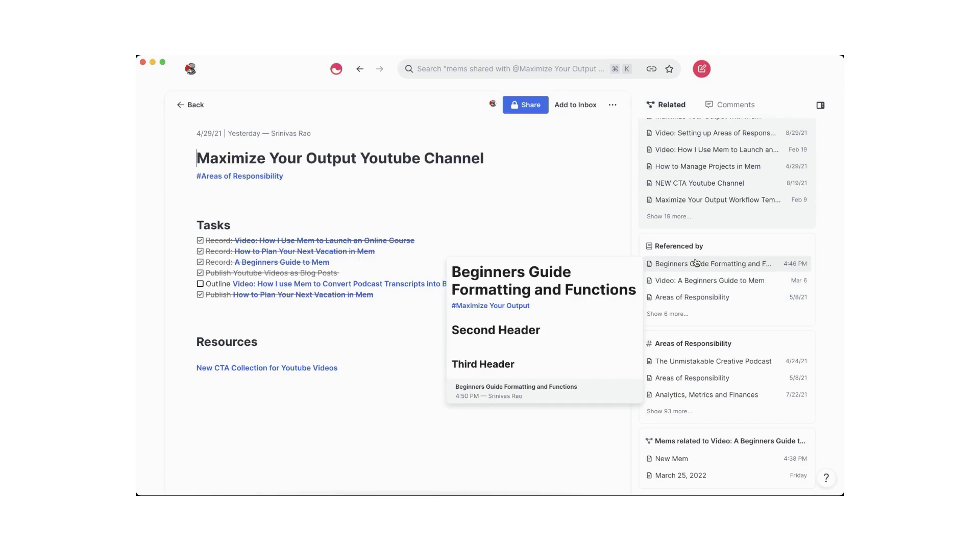
pyautogui.click(697, 263)
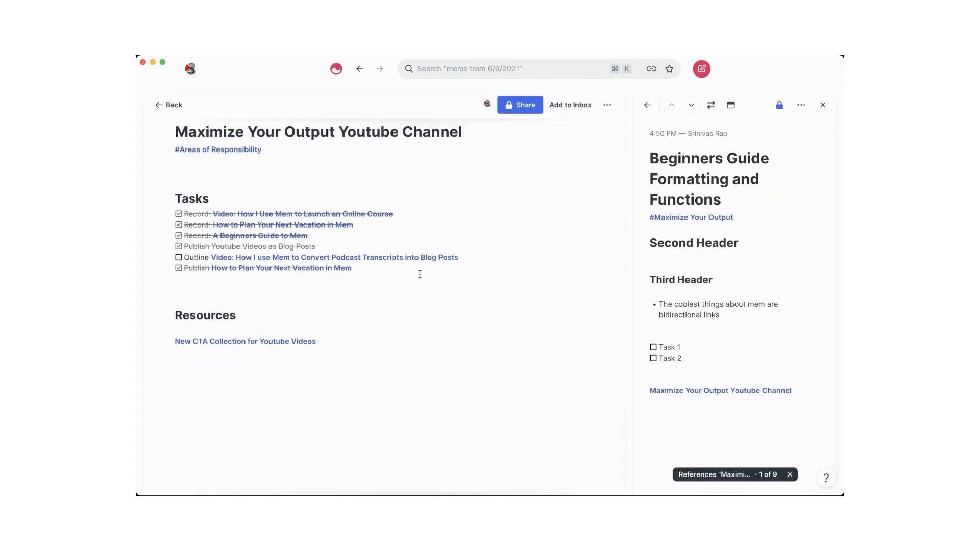
pyautogui.scroll(-1, 419, 273)
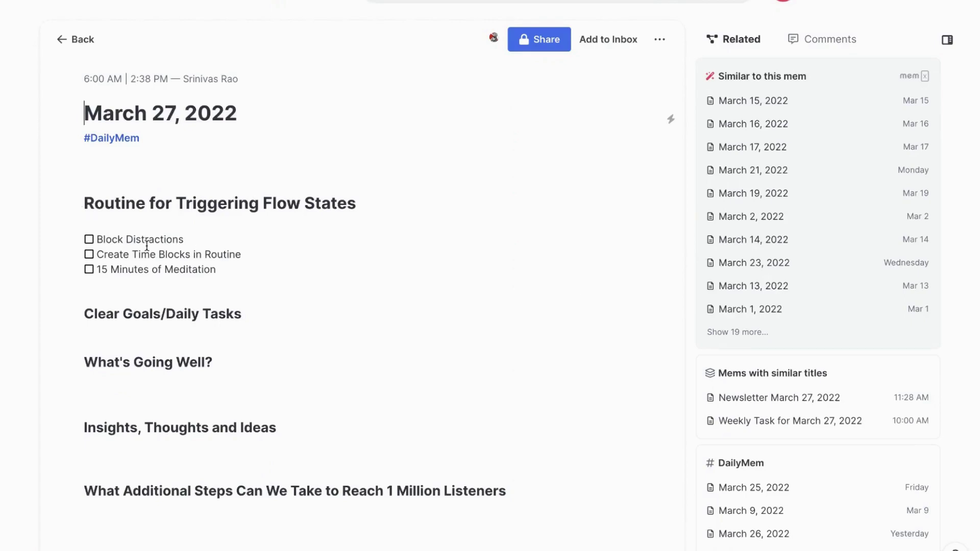
# Step: Scroll through the March 27, 2022 daily mem to review its tasks and reflection headings
pyautogui.scroll(-1, 37, 276)
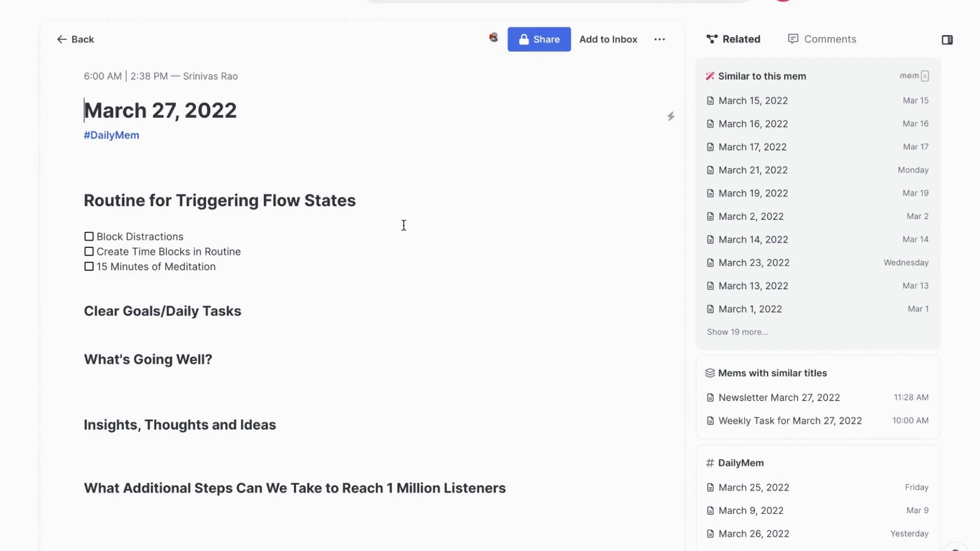
pyautogui.scroll(-1, 275, 218)
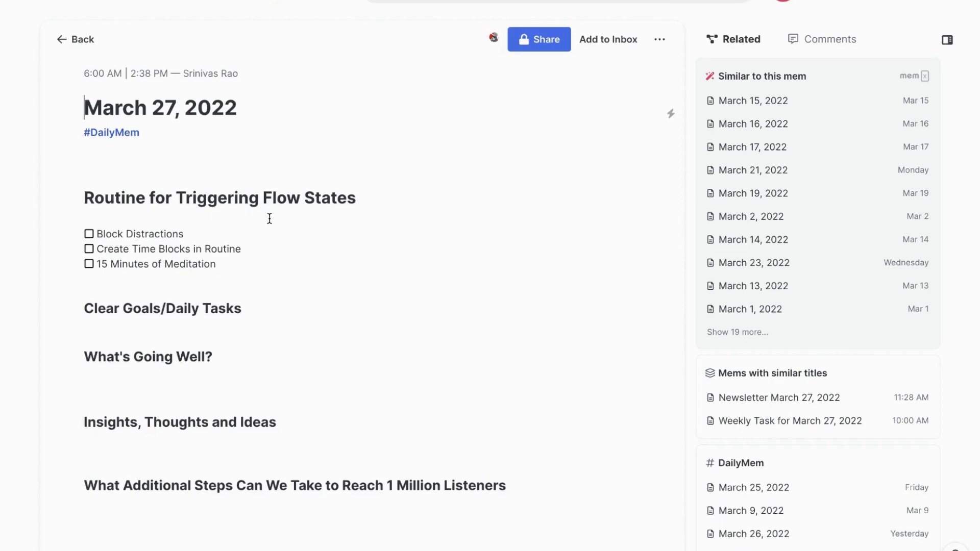
pyautogui.scroll(-1, 269, 218)
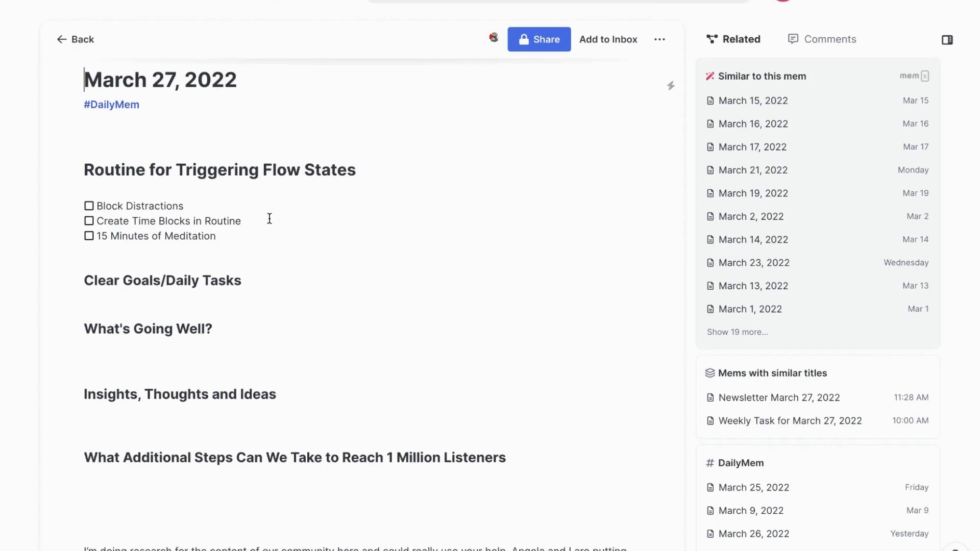
pyautogui.scroll(-3, 270, 218)
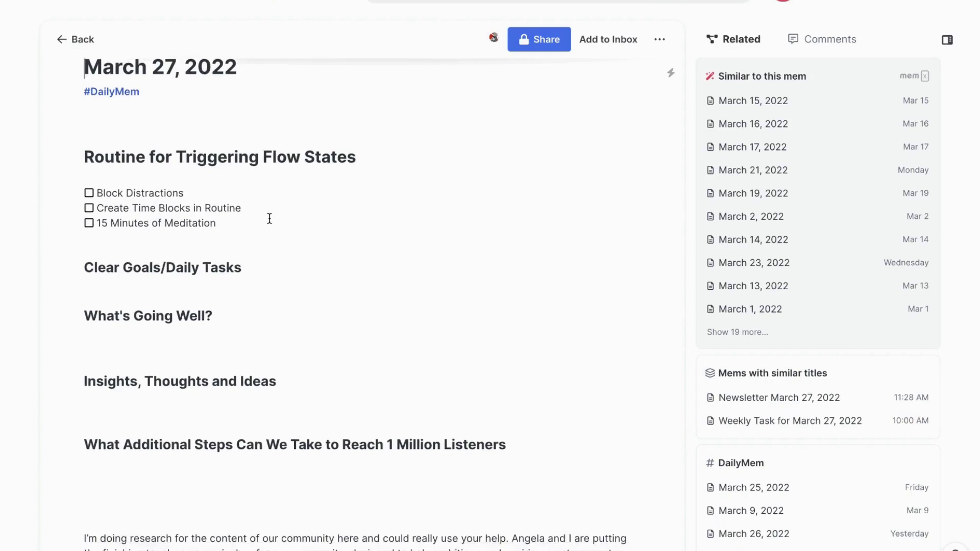
pyautogui.scroll(-1, 269, 219)
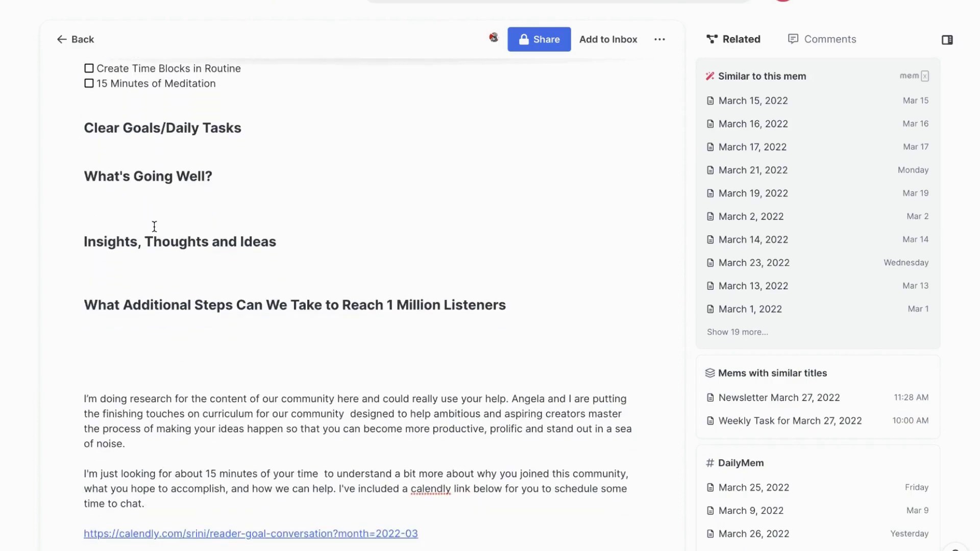
pyautogui.scroll(2, 153, 225)
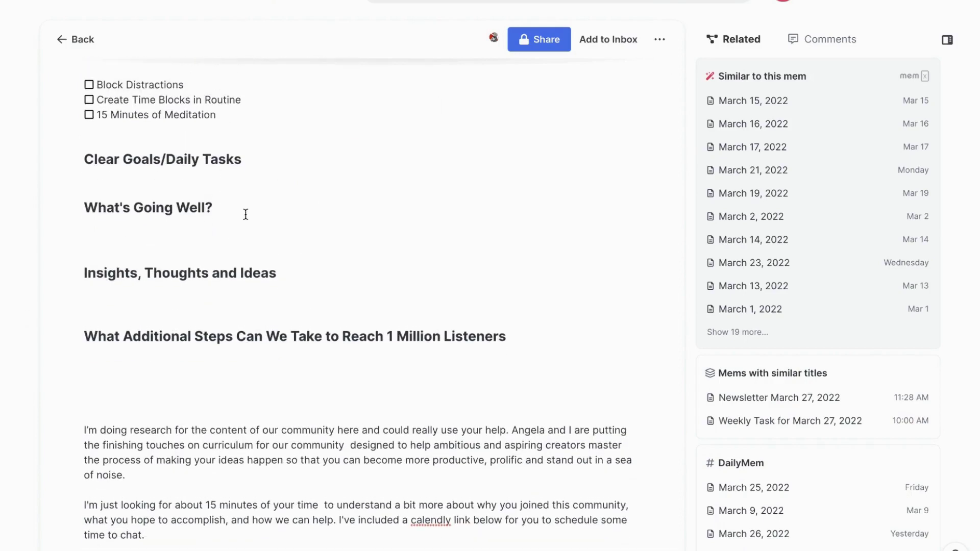
pyautogui.scroll(2, 244, 216)
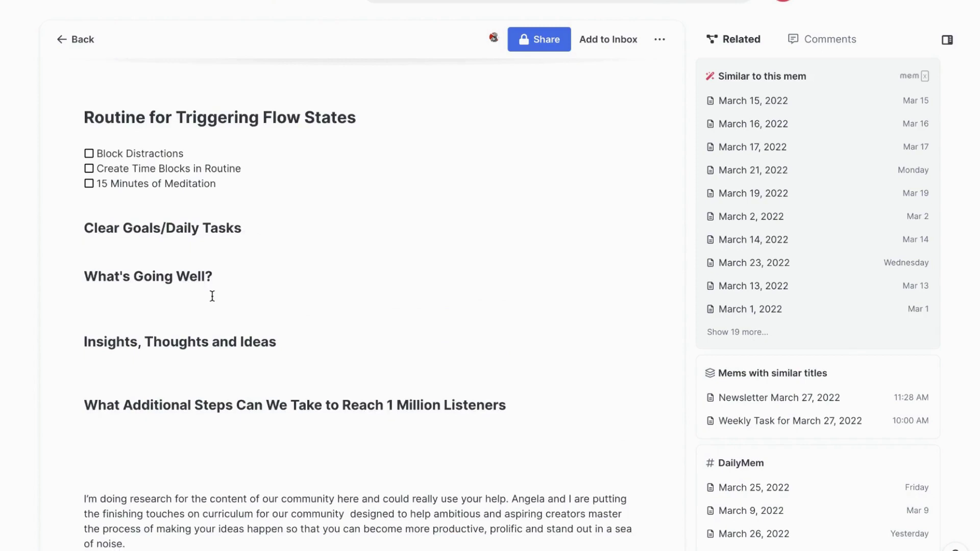
pyautogui.scroll(-1, 212, 296)
pyautogui.scroll(1, 212, 296)
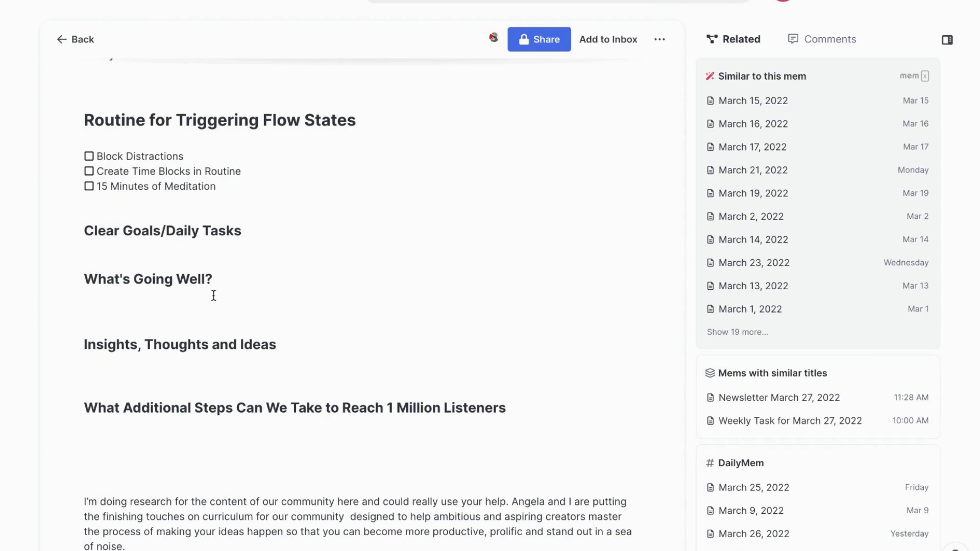
pyautogui.scroll(-1, 213, 296)
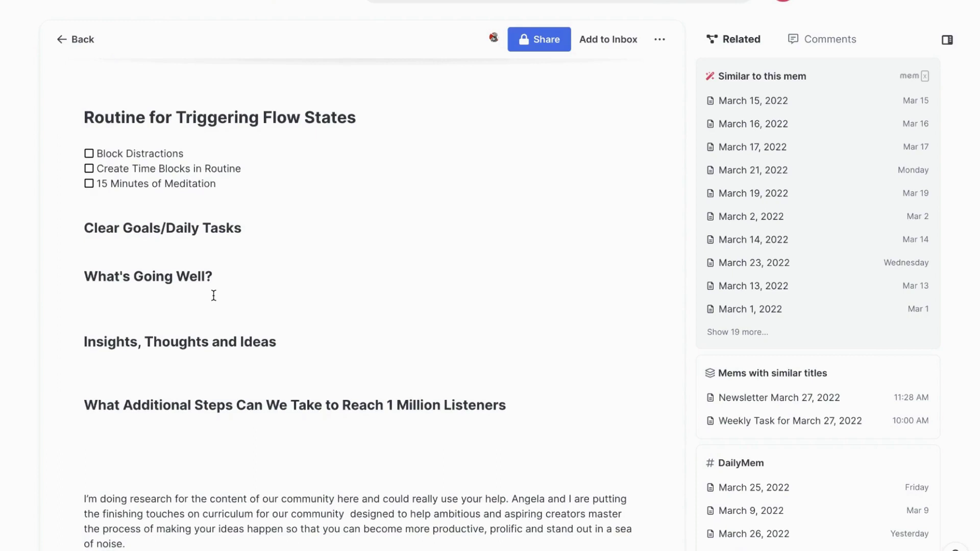
pyautogui.scroll(-1, 214, 295)
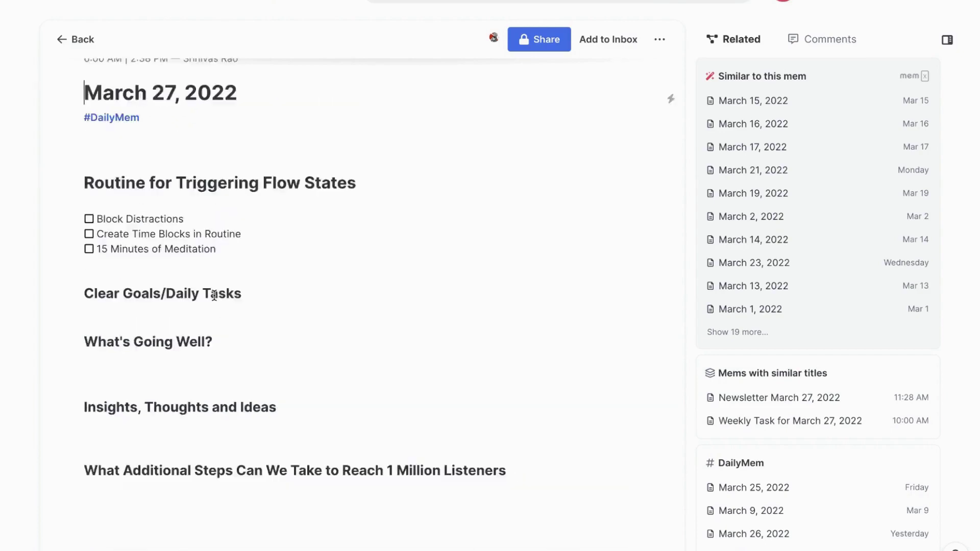
pyautogui.scroll(3, 214, 296)
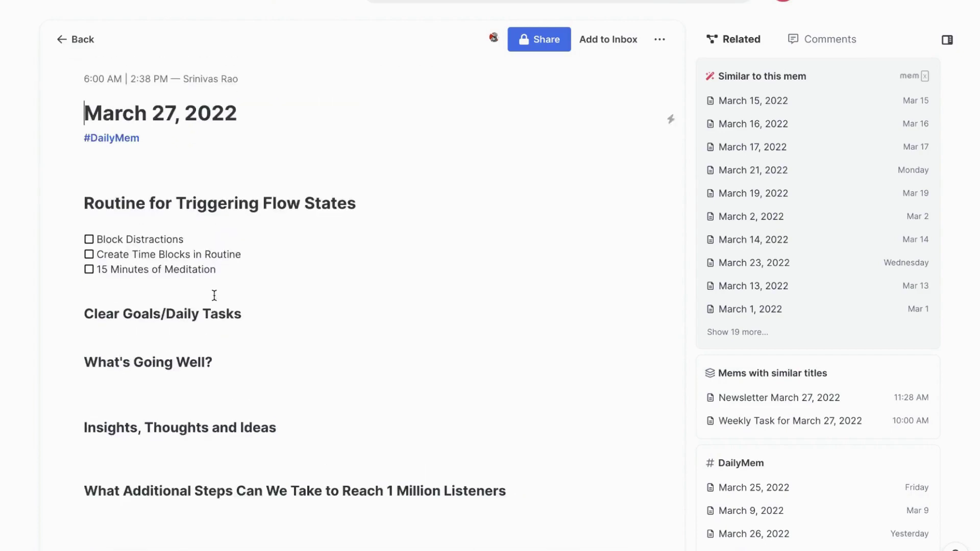
pyautogui.scroll(-1, 214, 296)
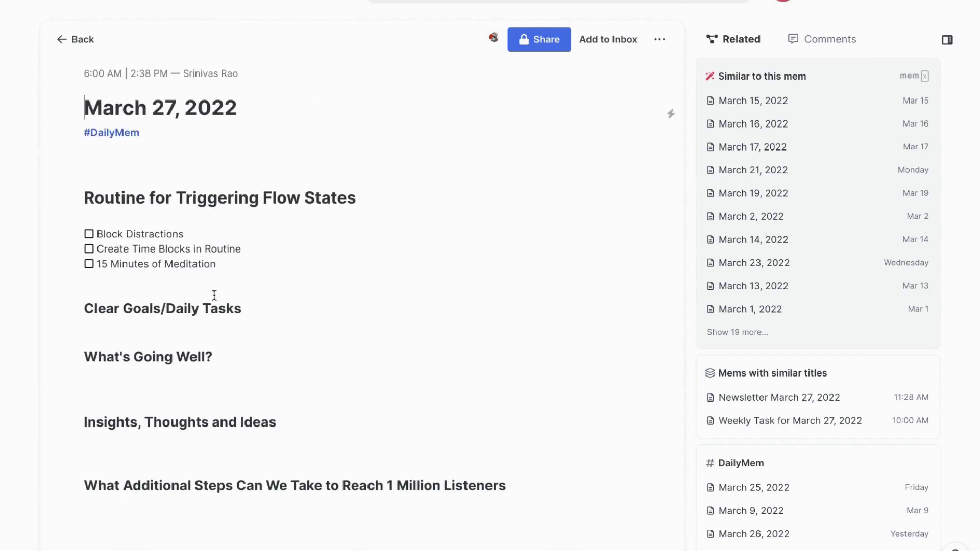
pyautogui.scroll(-1, 214, 296)
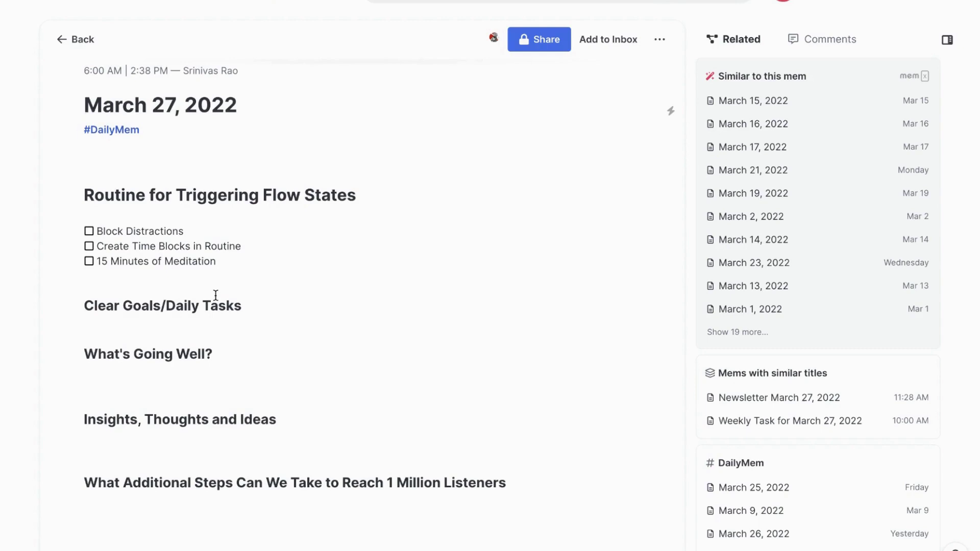
pyautogui.scroll(-1, 216, 295)
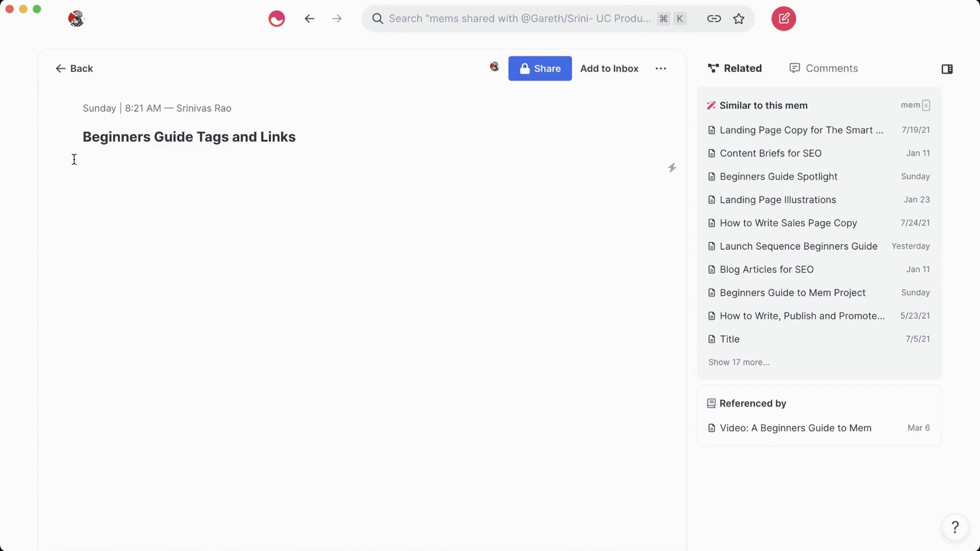
# Step: Add a #Landing Page Copy tag on a new line below the title
pyautogui.press('Return')
pyautogui.write('#landing')
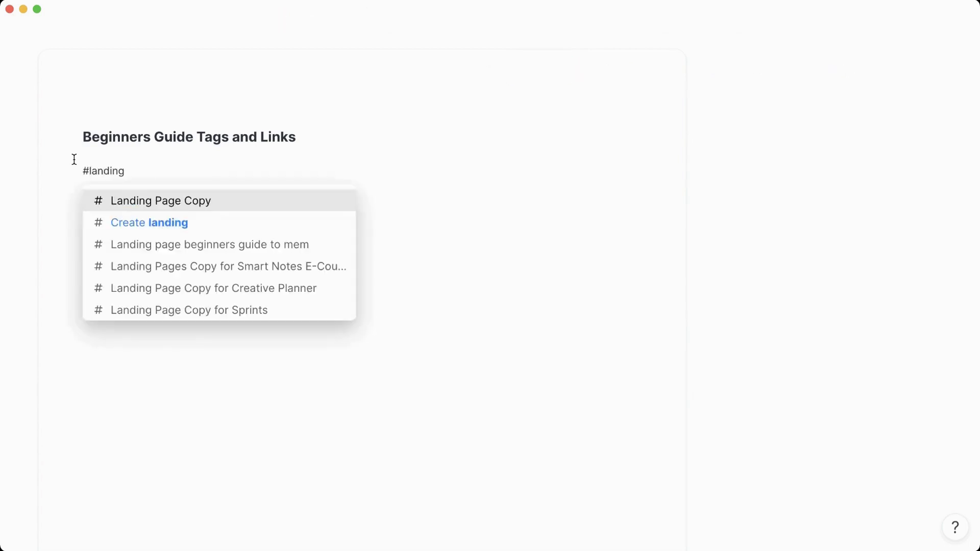
pyautogui.press('Return')
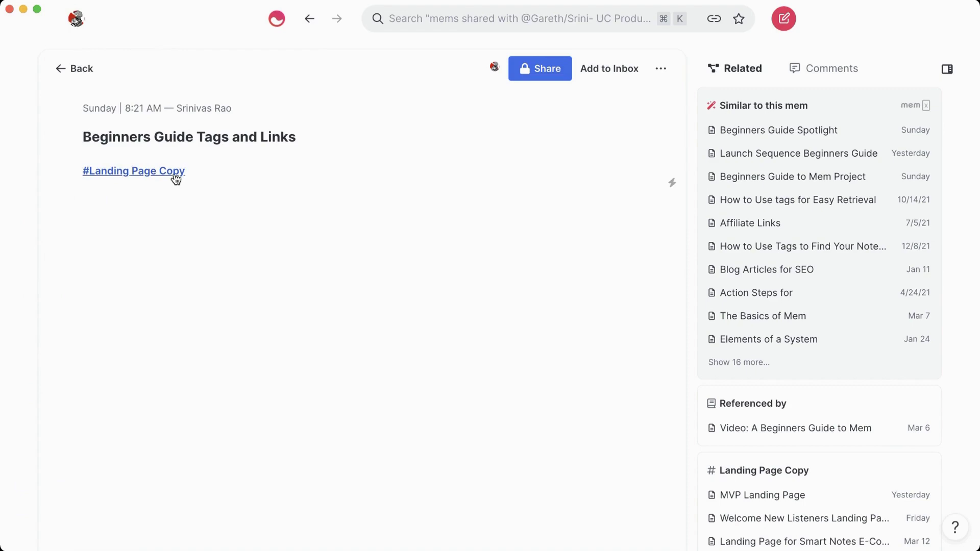
# Step: Browse the mems tagged Landing Page Copy, then return to the note body below the tag
pyautogui.click(176, 176)
pyautogui.moveTo(844, 147)
pyautogui.scroll(-5, 843, 145)
pyautogui.scroll(6, 803, 250)
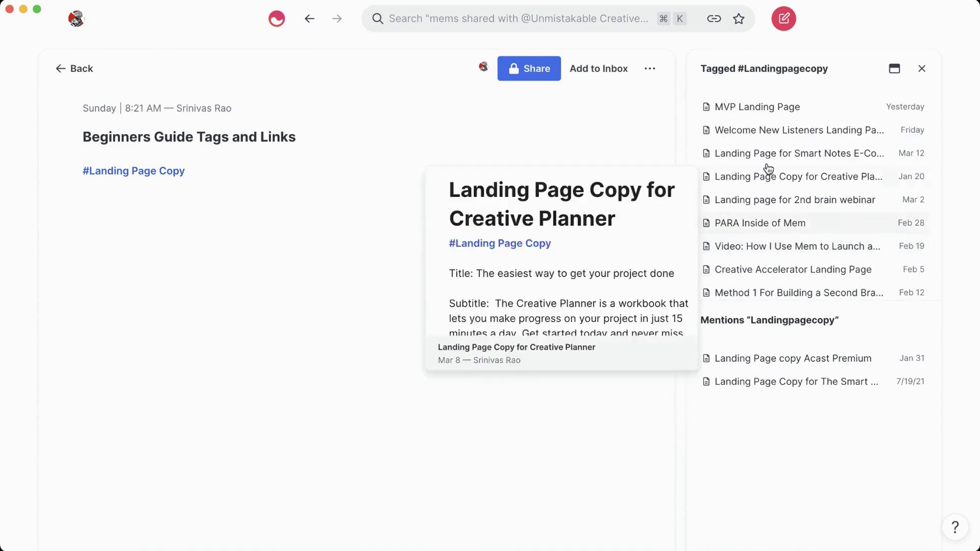
pyautogui.click(247, 211)
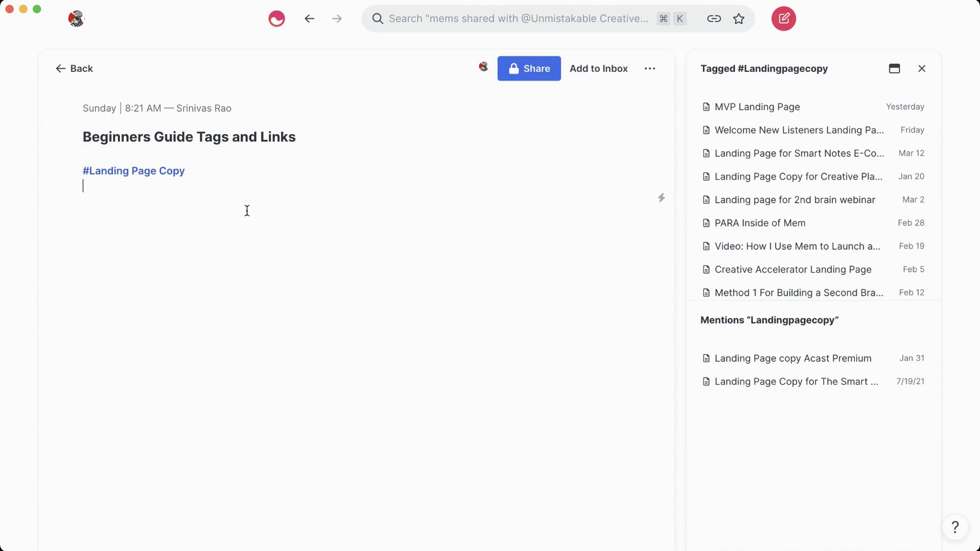
# Step: Add a second tag, #Apps and Tools of Interest, and list the notes sharing it
pyautogui.press('Return')
pyautogui.write('#apps')
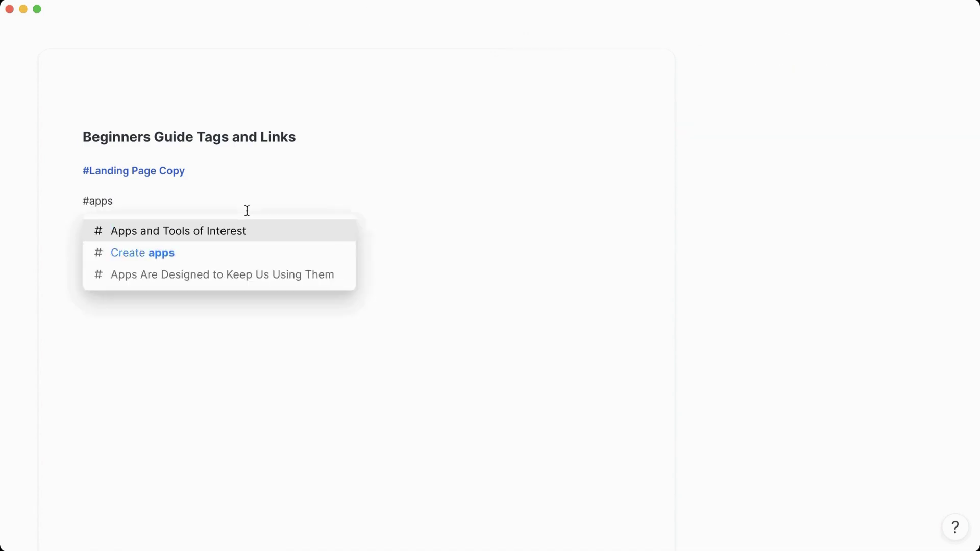
pyautogui.press('Return')
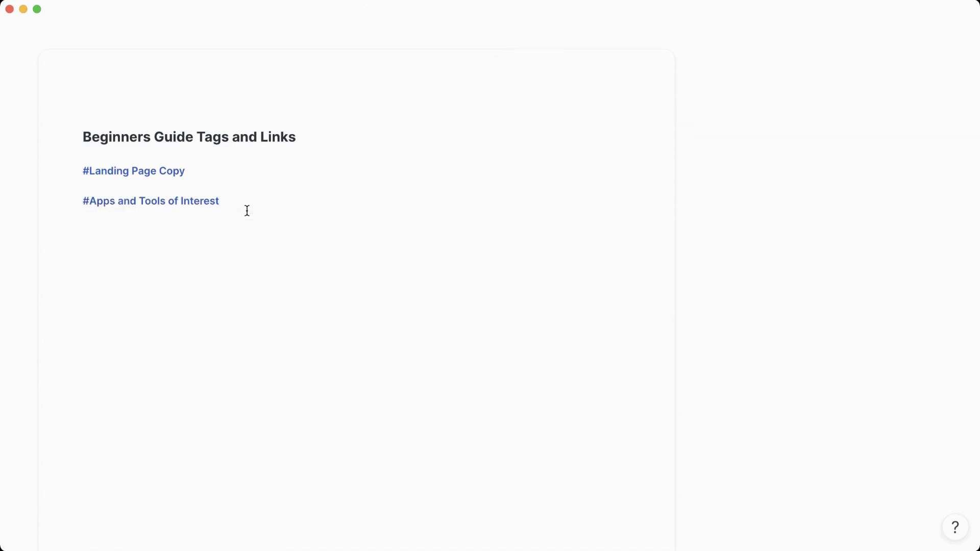
pyautogui.click(165, 206)
pyautogui.moveTo(769, 159)
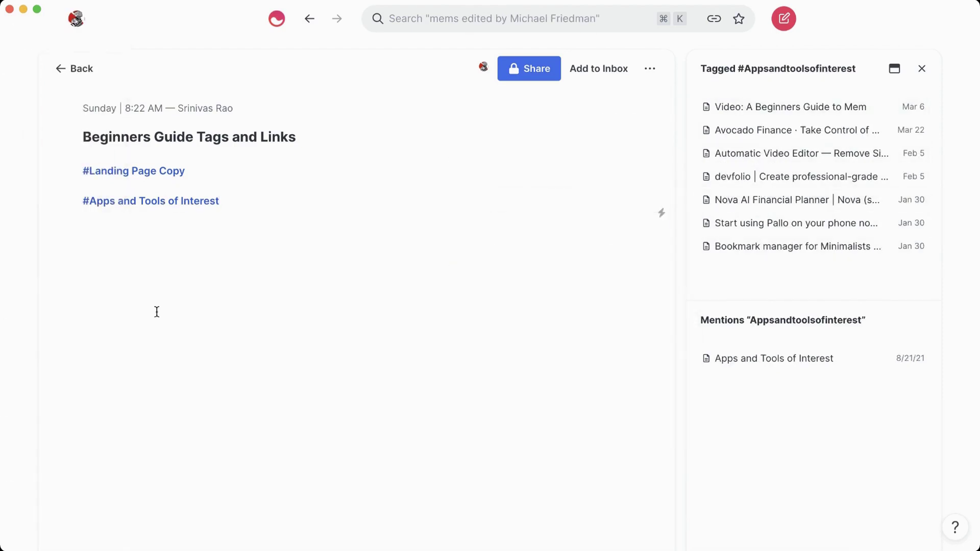
pyautogui.click(281, 254)
# Step: Link the Beginners Guide to Mem Project note with +beginners pro and open it in full view
pyautogui.write('+be')
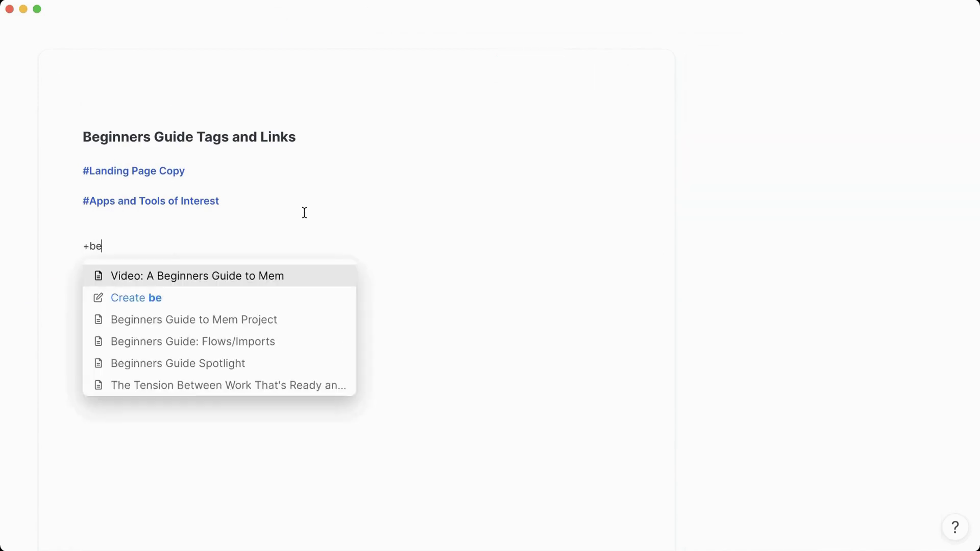
pyautogui.write('ginners ')
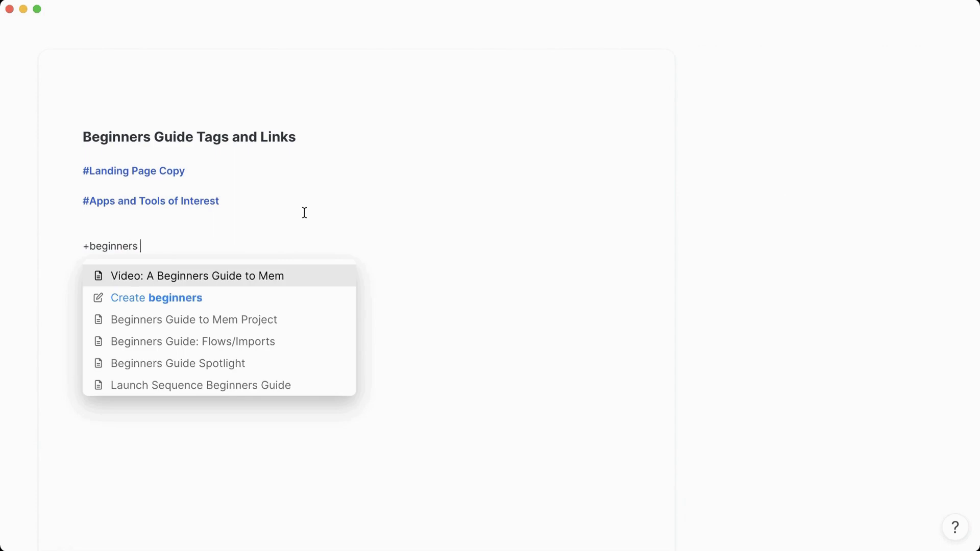
pyautogui.write('pro')
pyautogui.press('Return')
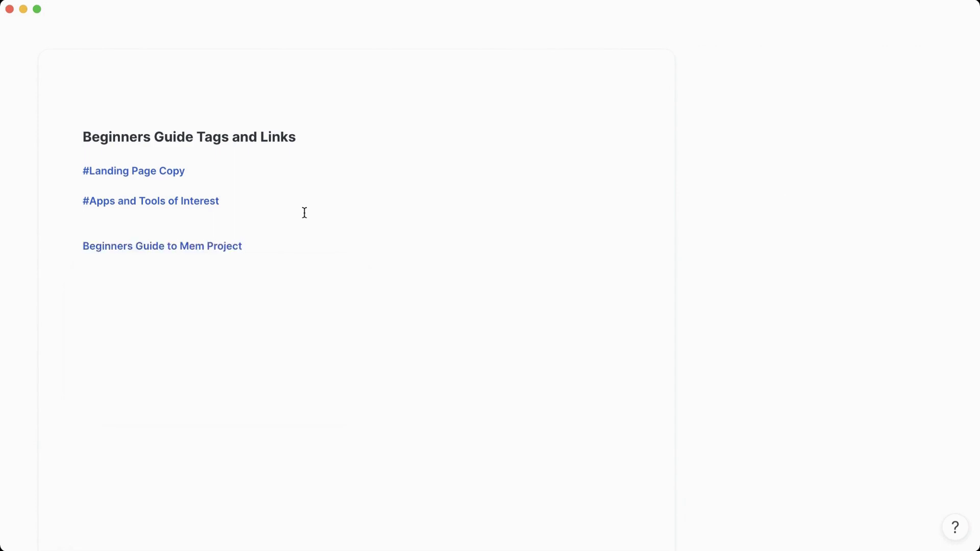
pyautogui.click(208, 246)
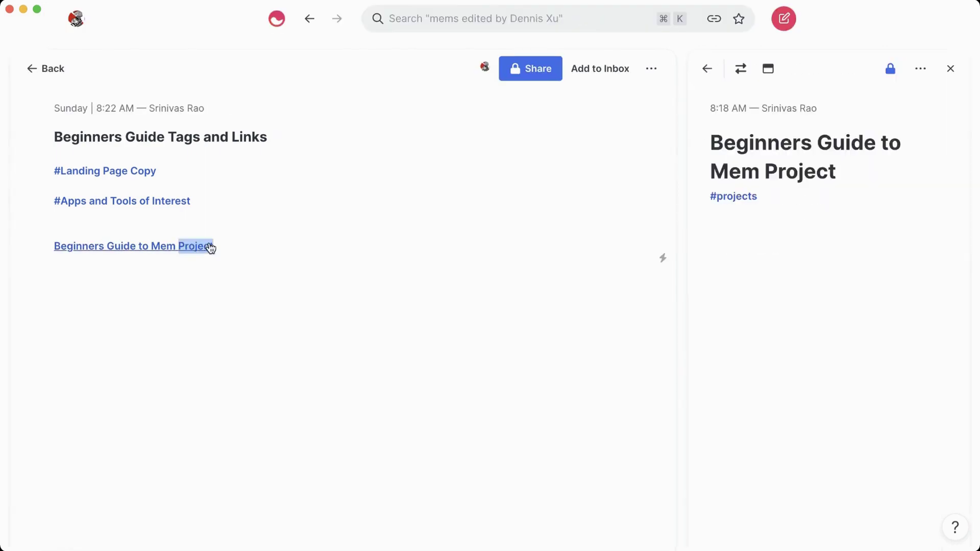
pyautogui.click(769, 70)
pyautogui.click(252, 200)
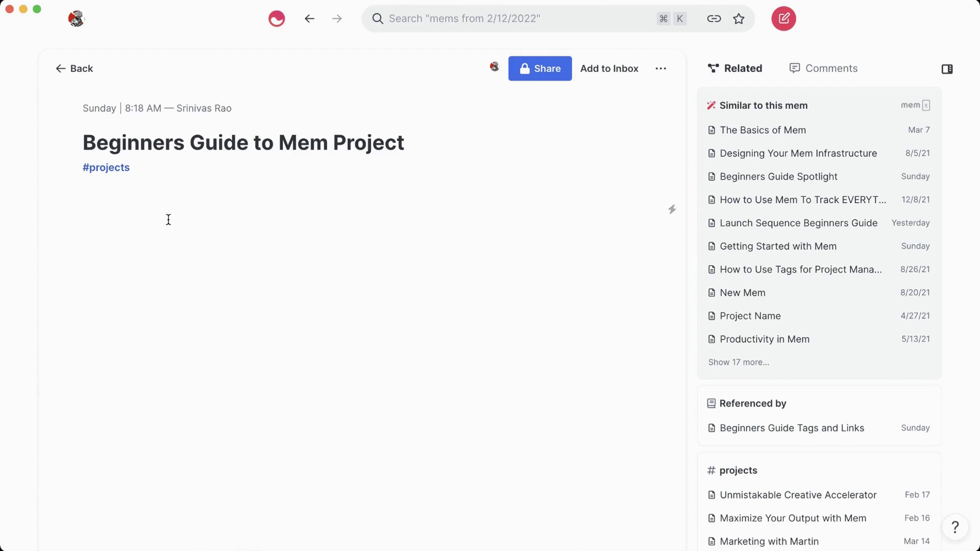
# Step: Link Launch Sequence Beginners Guide below the projects tag and discard a mistyped extra mention
pyautogui.press('Return')
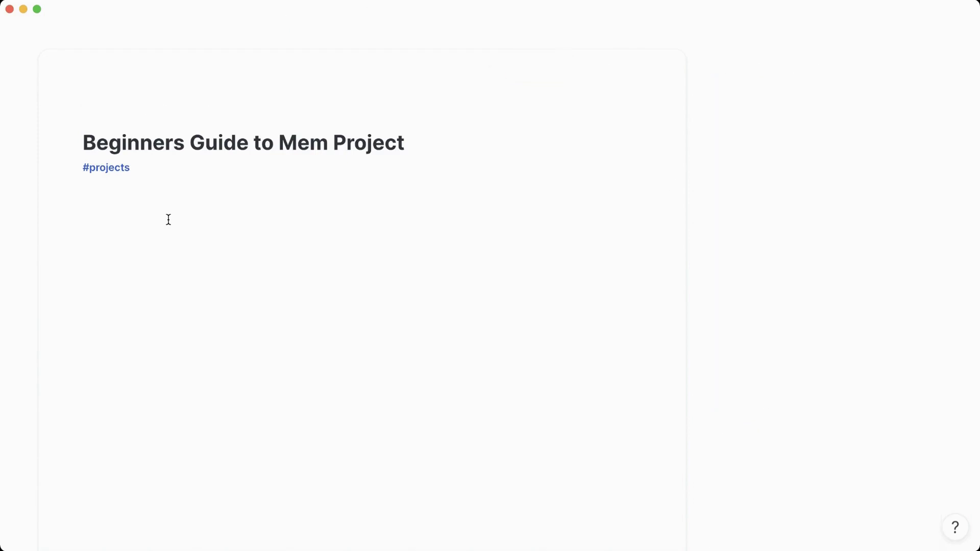
pyautogui.write('+begi')
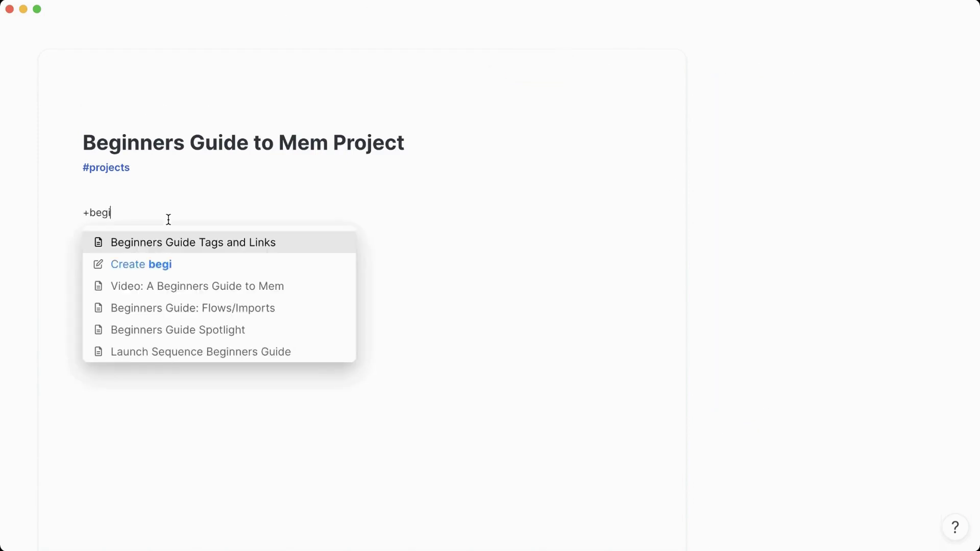
pyautogui.press('Down')
pyautogui.press('Down')
pyautogui.press('Down')
pyautogui.press('Down')
pyautogui.press('Down')
pyautogui.press('Return')
pyautogui.press('Return')
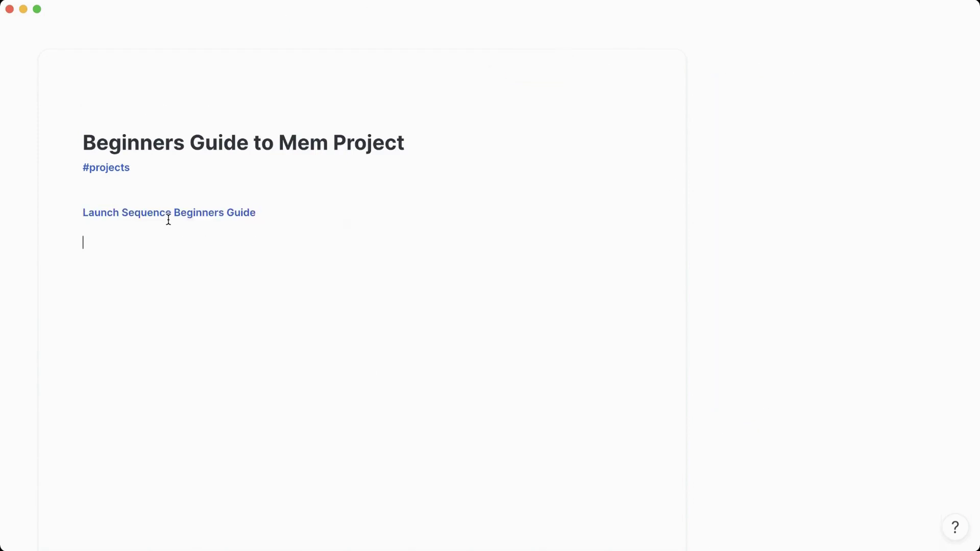
pyautogui.write('+beg')
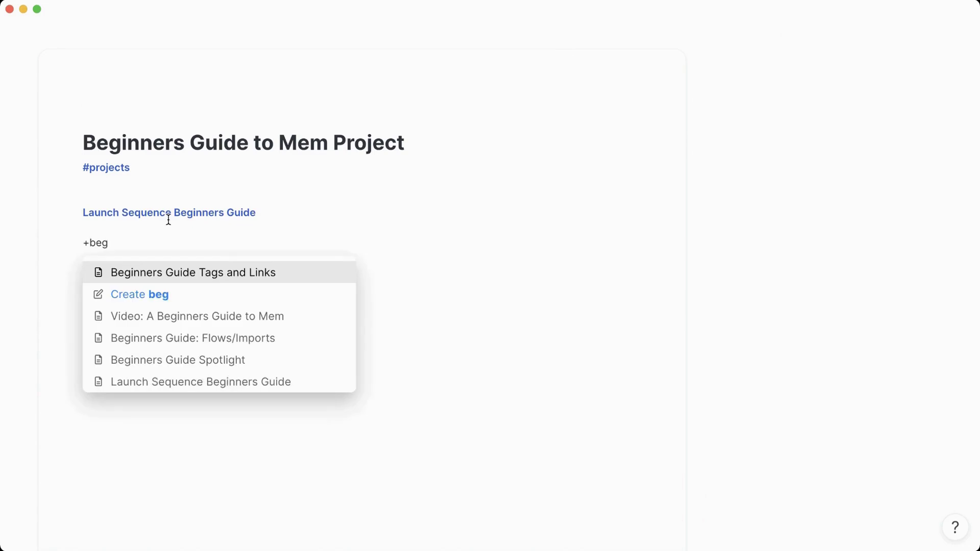
pyautogui.press('BackSpace')
pyautogui.press('BackSpace')
pyautogui.press('BackSpace')
pyautogui.write('landing ')
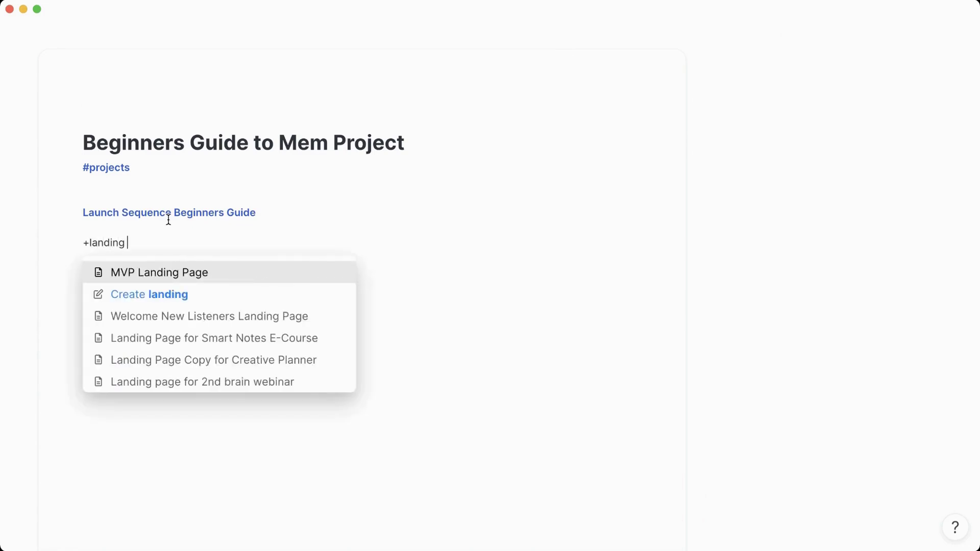
pyautogui.write('beg')
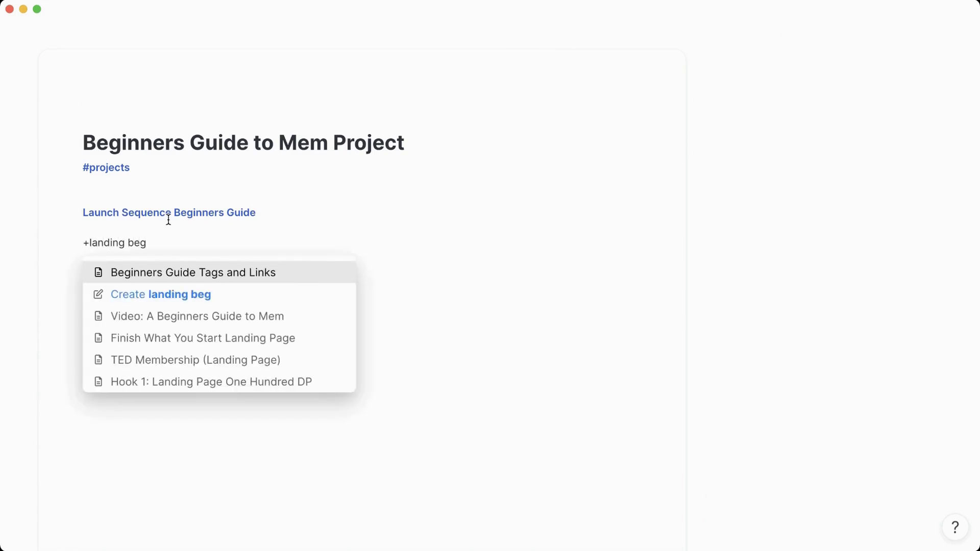
pyautogui.write('giners')
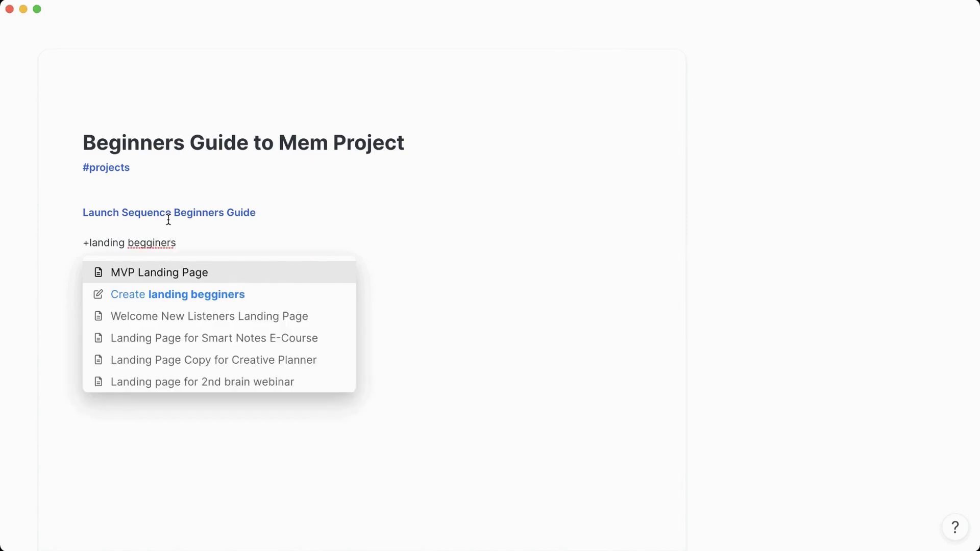
pyautogui.press('BackSpace')
pyautogui.press('BackSpace')
pyautogui.press('BackSpace')
pyautogui.press('BackSpace')
pyautogui.press('BackSpace')
pyautogui.press('BackSpace')
pyautogui.press('BackSpace')
pyautogui.press('BackSpace')
pyautogui.press('BackSpace')
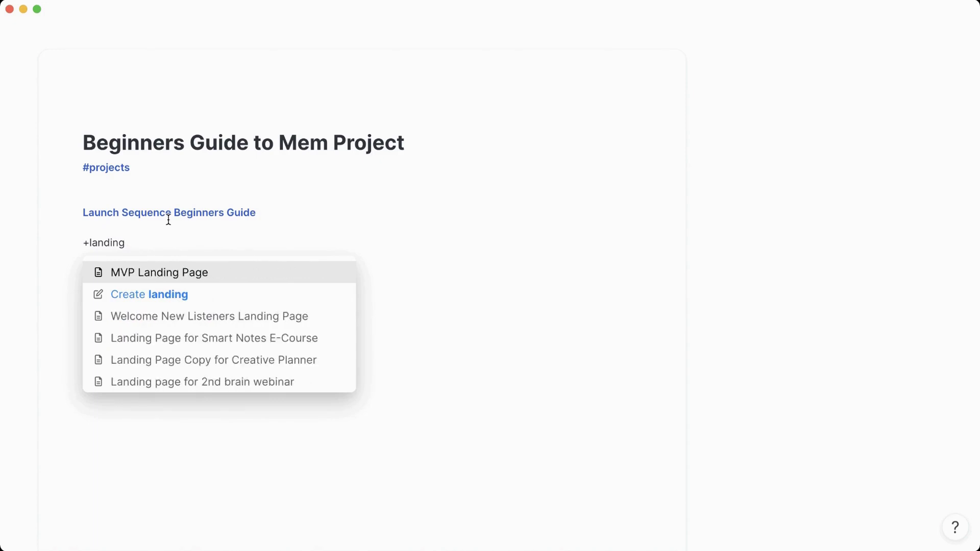
pyautogui.press('BackSpace')
pyautogui.press('BackSpace')
pyautogui.press('BackSpace')
pyautogui.press('BackSpace')
pyautogui.press('BackSpace')
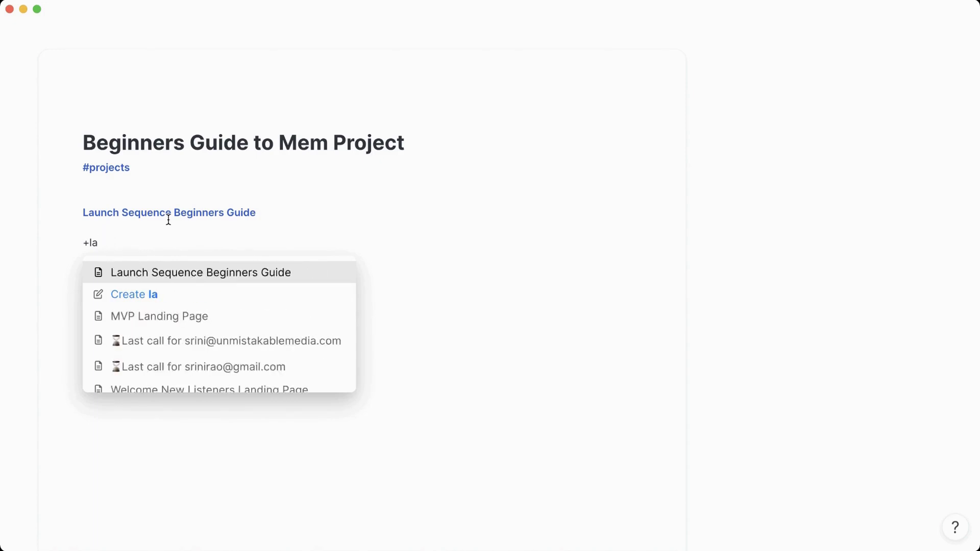
pyautogui.press('BackSpace')
pyautogui.press('BackSpace')
pyautogui.press('BackSpace')
# Step: Create and link a new 'beginners guide campaign email 1' mem on the next line
pyautogui.press('Return')
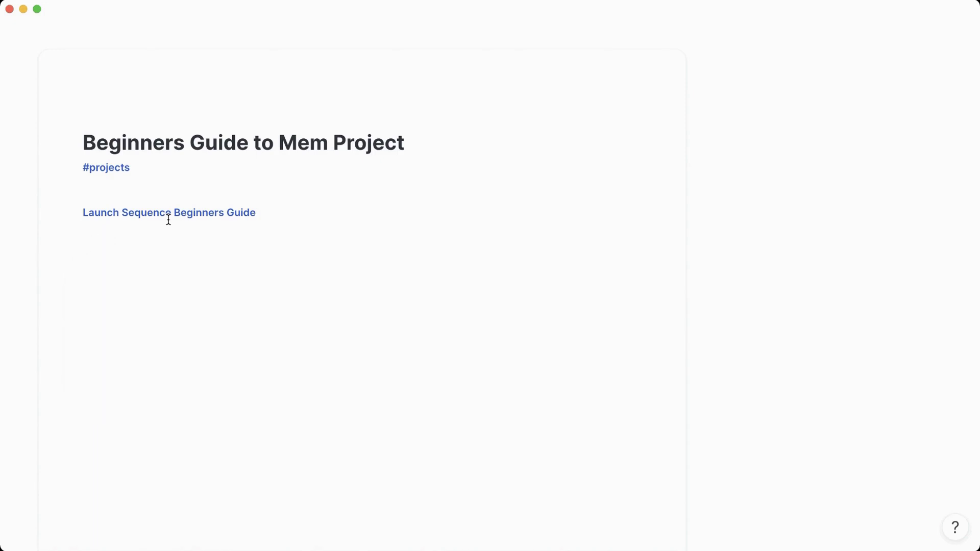
pyautogui.write('+beginnrer')
pyautogui.press('BackSpace')
pyautogui.press('BackSpace')
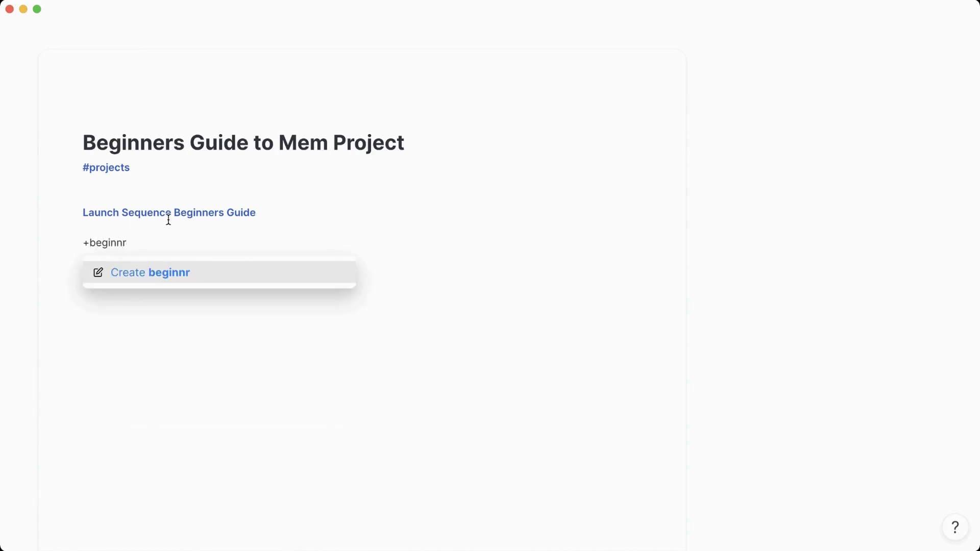
pyautogui.press('BackSpace')
pyautogui.write('ers guide ')
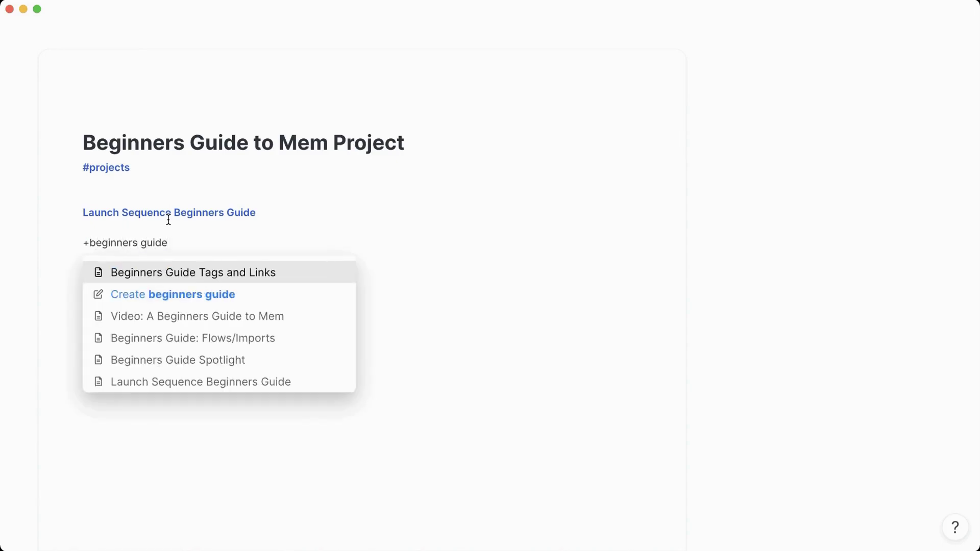
pyautogui.write('camp')
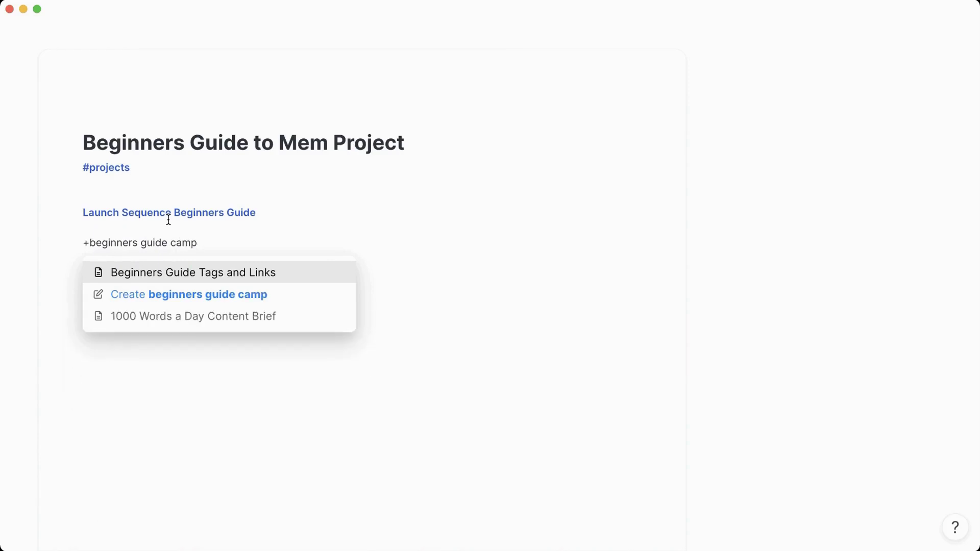
pyautogui.write('aign email 1')
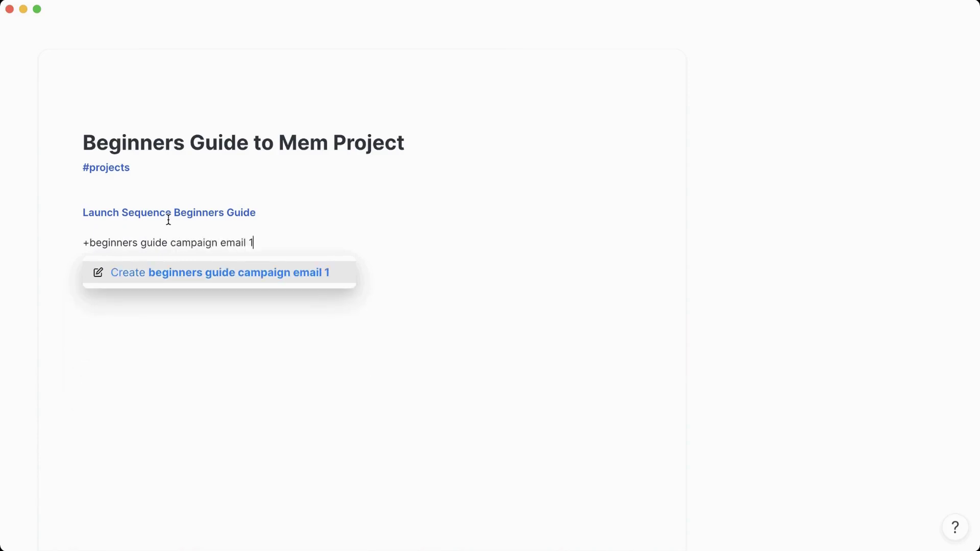
pyautogui.press('Return')
# Step: Insert an empty line above the links in the project note
pyautogui.press('Return')
pyautogui.press('Up')
pyautogui.press('Up')
pyautogui.press('Up')
pyautogui.press('Up')
pyautogui.press('Down')
pyautogui.press('Down')
pyautogui.press('Down')
pyautogui.press('Up')
pyautogui.press('Up')
pyautogui.press('Up')
pyautogui.press('Return')
pyautogui.press('Up')
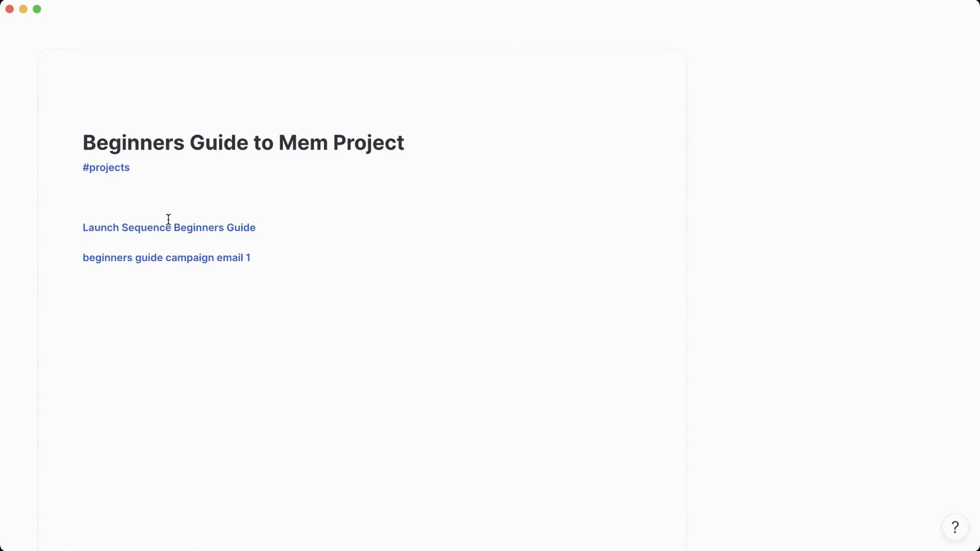
# Step: Add three tasks: Task 1, Publish Video and Record Section 3
pyautogui.write('[] Task 1')
pyautogui.press('Return')
pyautogui.write('Publish Video')
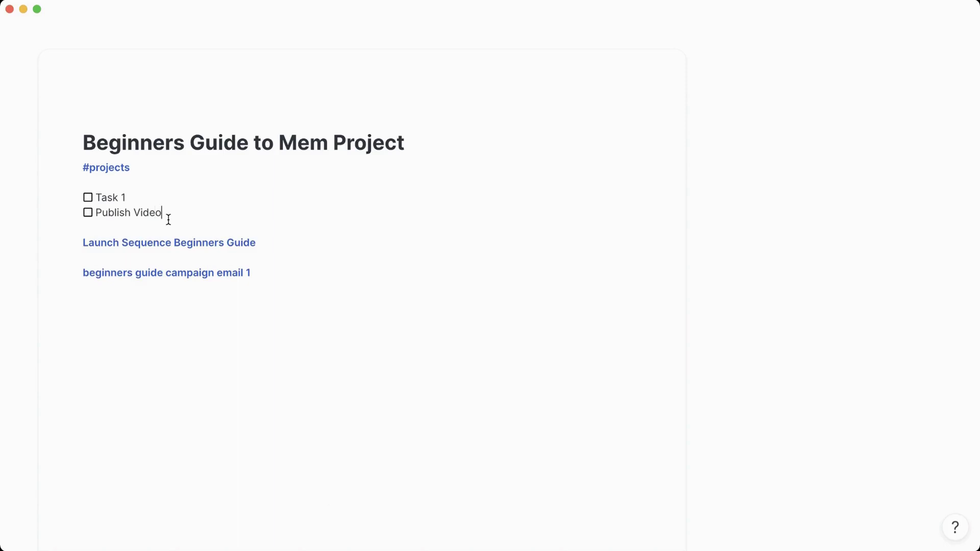
pyautogui.press('Return')
pyautogui.write('Record ')
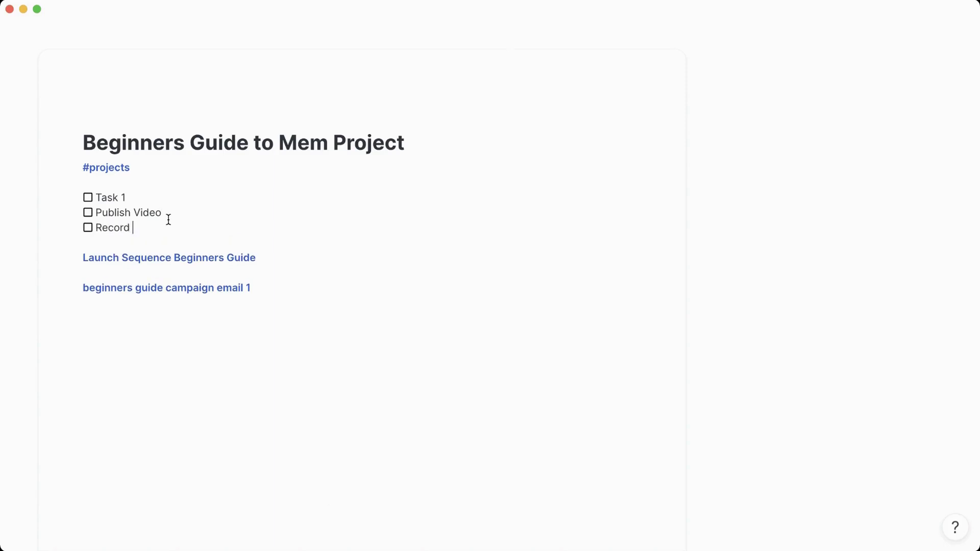
pyautogui.write('Section 3')
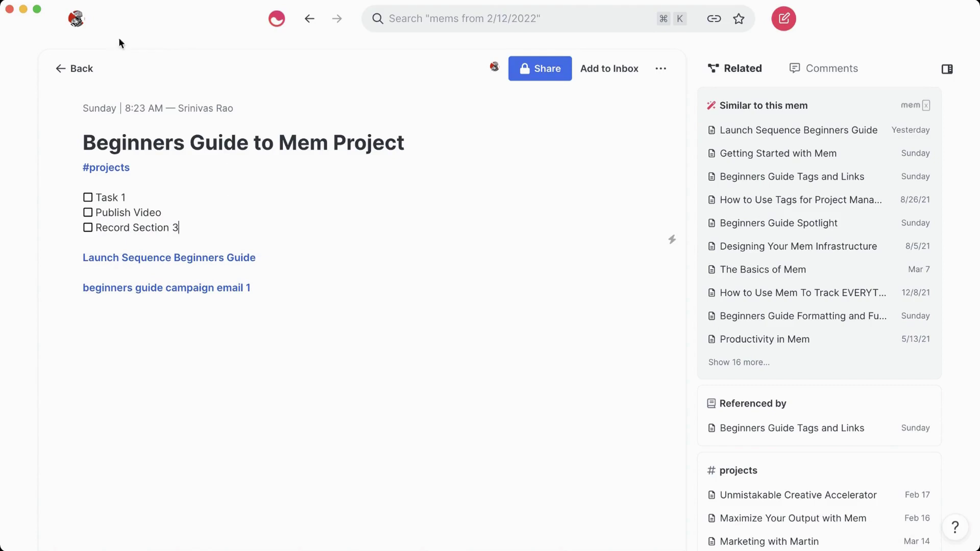
# Step: Check the tasks on the Tasks page, then go back to the project mem
pyautogui.moveTo(13, 123)
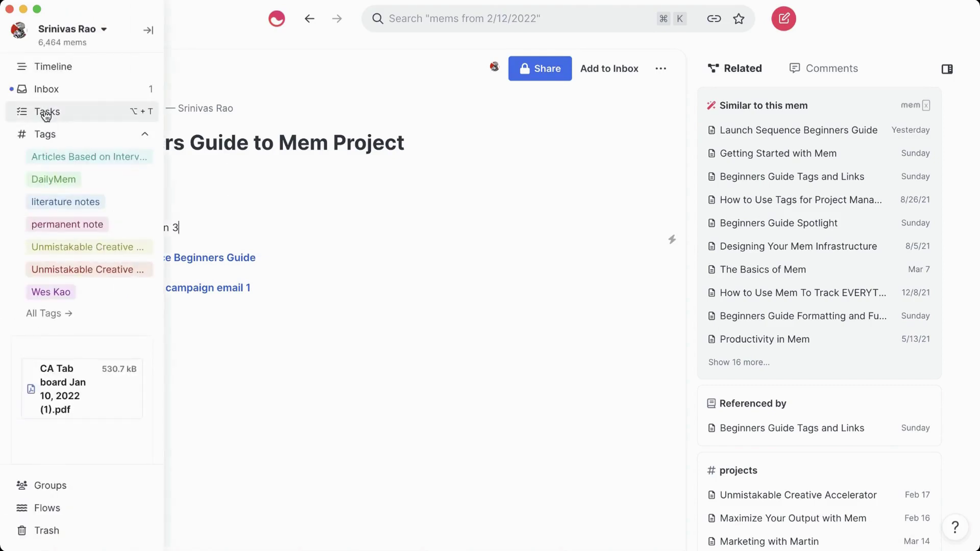
pyautogui.click(46, 116)
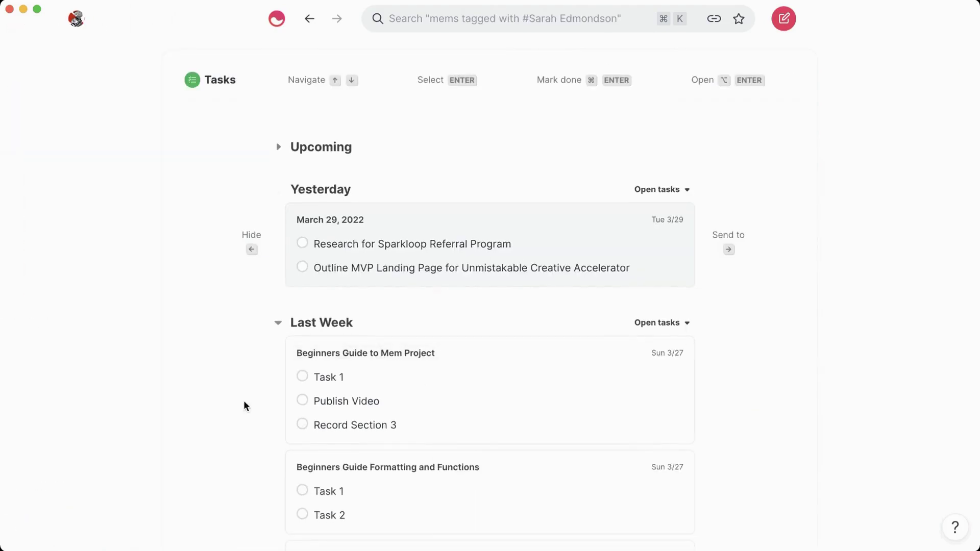
pyautogui.click(310, 18)
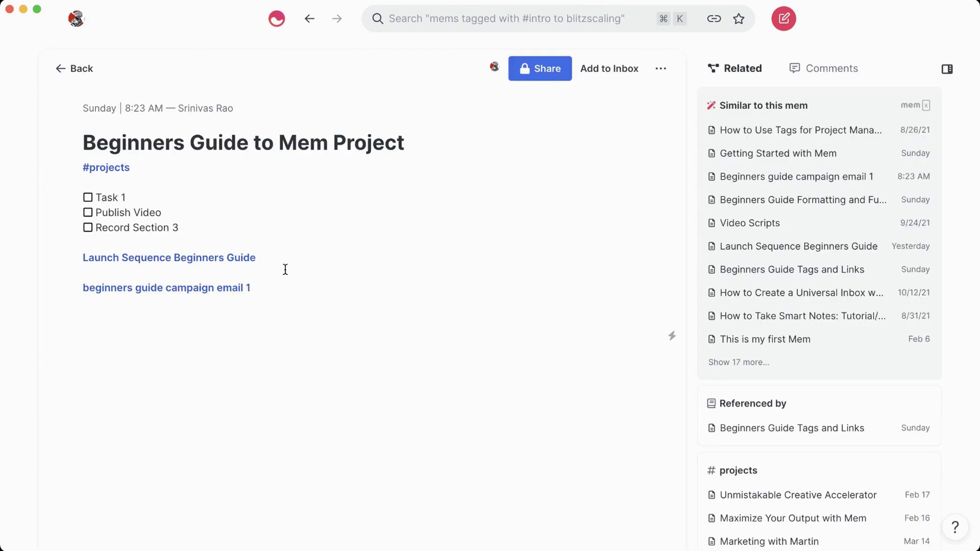
# Step: Write the quote 'Imagination is more important than knowledge.' in a new mem
pyautogui.click(265, 329)
pyautogui.press('Return')
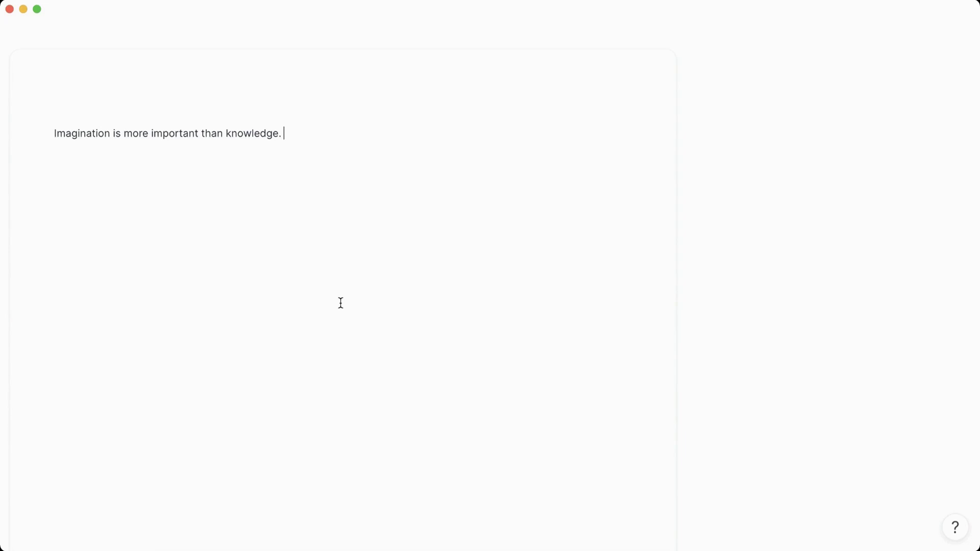
pyautogui.write(' #alber')
pyautogui.press('BackSpace')
pyautogui.press('BackSpace')
pyautogui.press('BackSpace')
pyautogui.press('BackSpace')
pyautogui.press('BackSpace')
pyautogui.press('BackSpace')
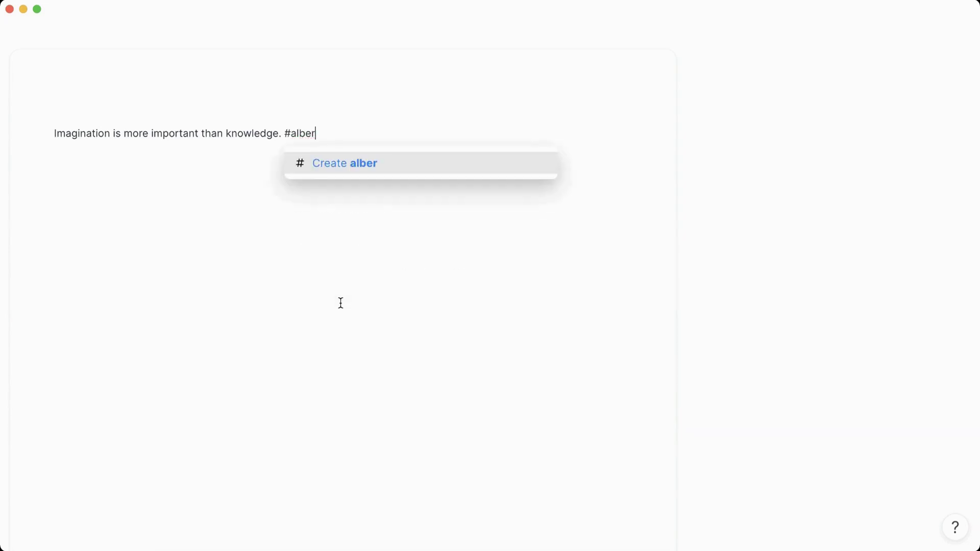
# Step: Add a link to the Albert Einstein mem on the line below the quote
pyautogui.press('Return')
pyautogui.write('-')
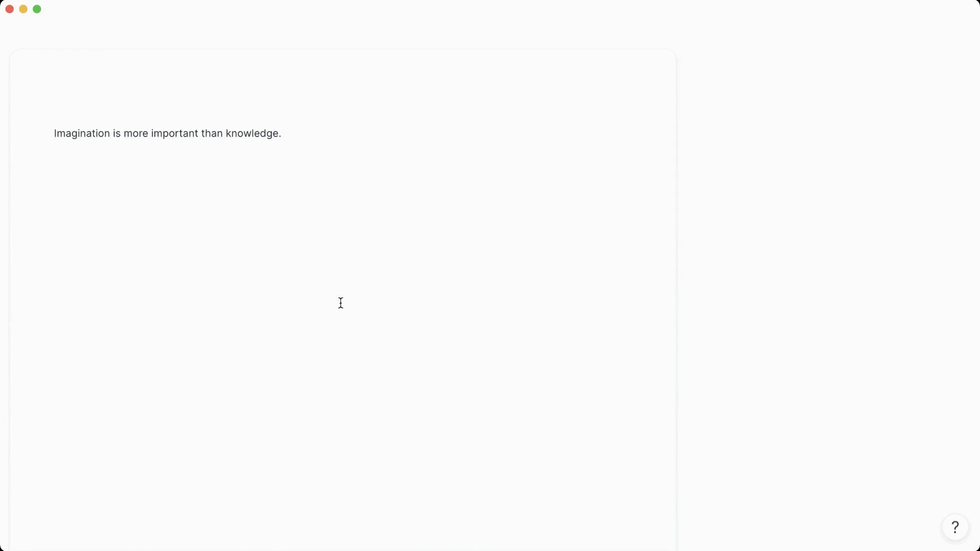
pyautogui.write('Abler')
pyautogui.press('BackSpace')
pyautogui.press('BackSpace')
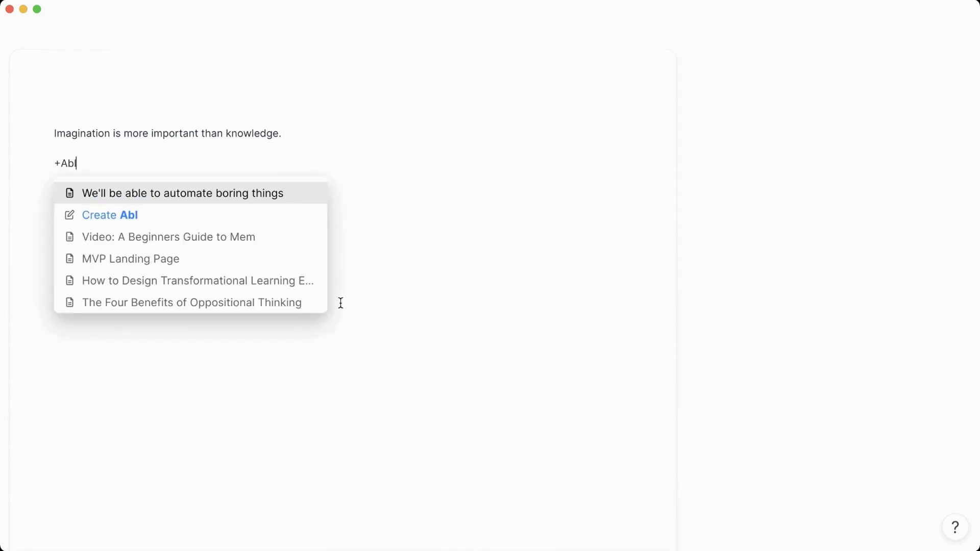
pyautogui.press('BackSpace')
pyautogui.press('BackSpace')
pyautogui.write('lber')
pyautogui.press('Return')
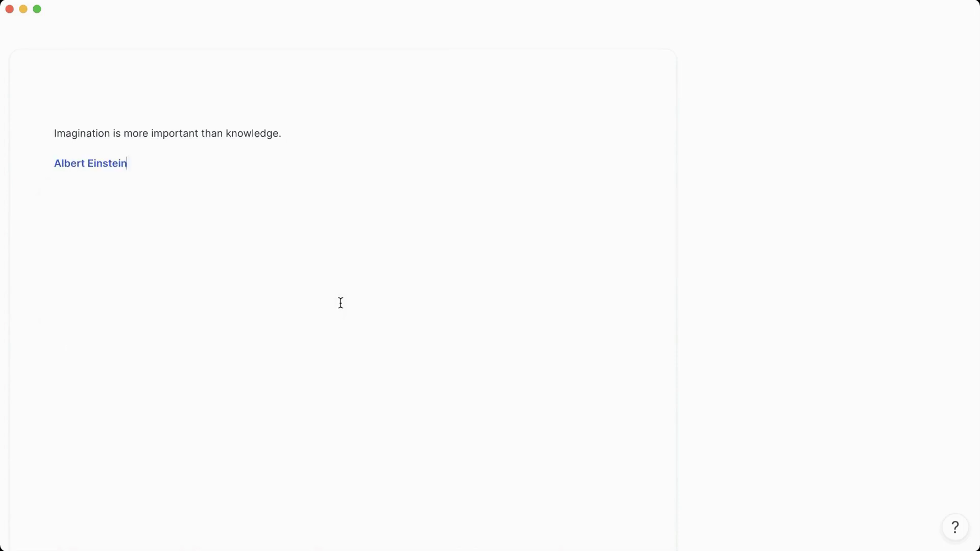
# Step: Open the Albert Einstein mem alongside, then delete its link line from the quote mem
pyautogui.click(109, 164)
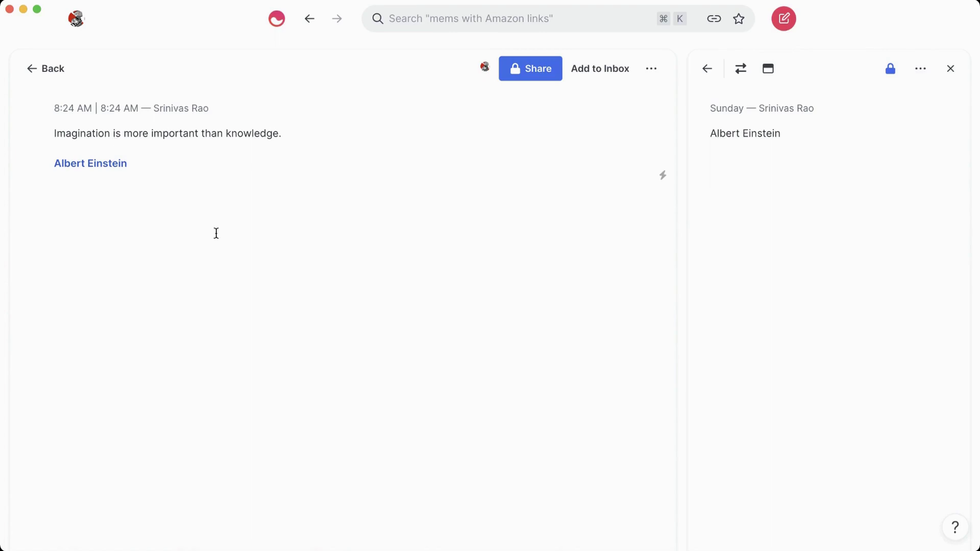
pyautogui.click(789, 153)
pyautogui.click(262, 195)
pyautogui.press('super+BackSpace')
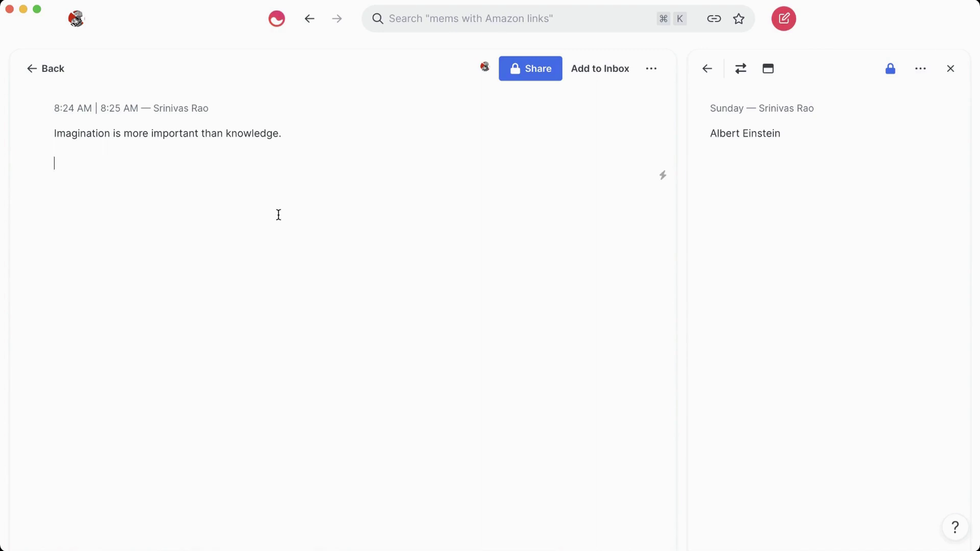
# Step: Go back to Beginners Guide Tags and Links, with the project mem shown alongside
pyautogui.click(308, 22)
pyautogui.click(306, 22)
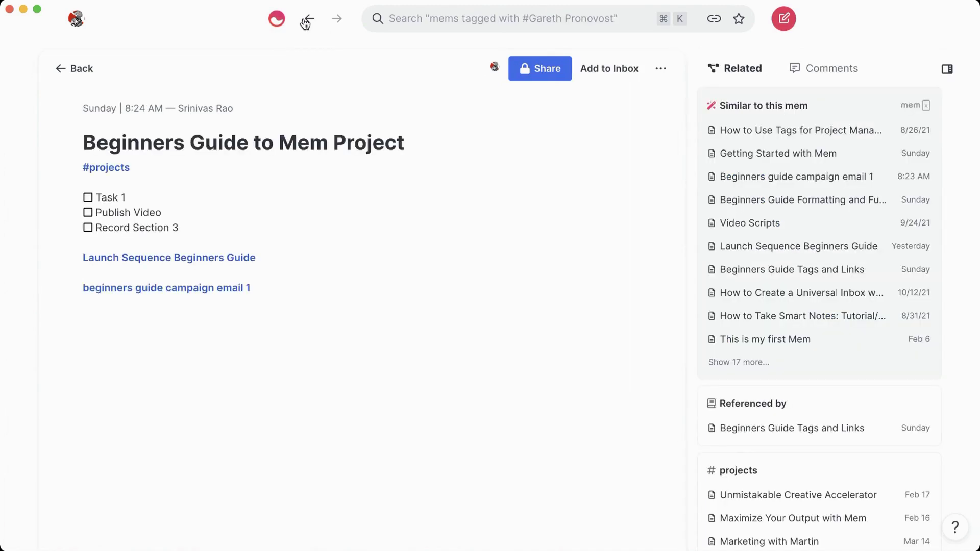
pyautogui.click(307, 22)
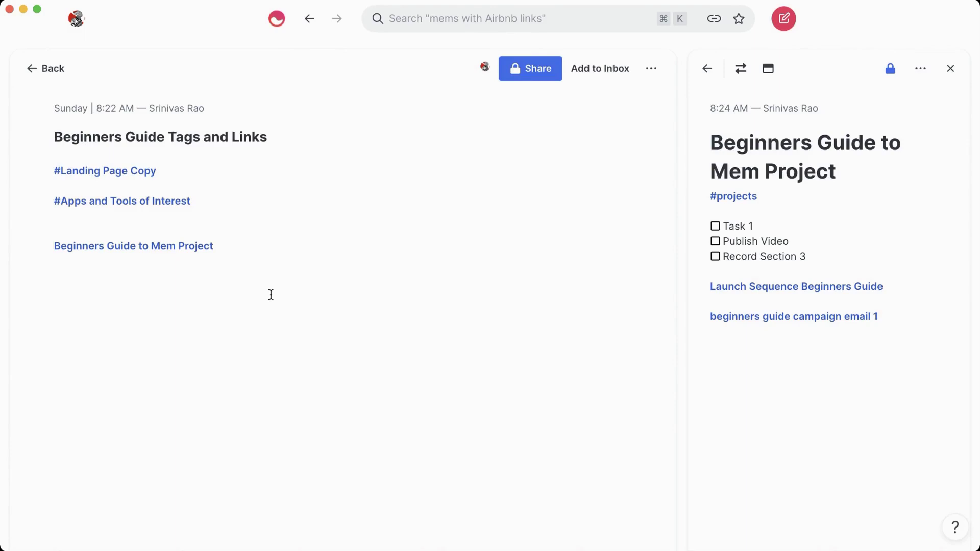
# Step: Search 'atte' to open 'The Value of Long Form Content in a Short Attention Span World' and read it through
pyautogui.click(427, 24)
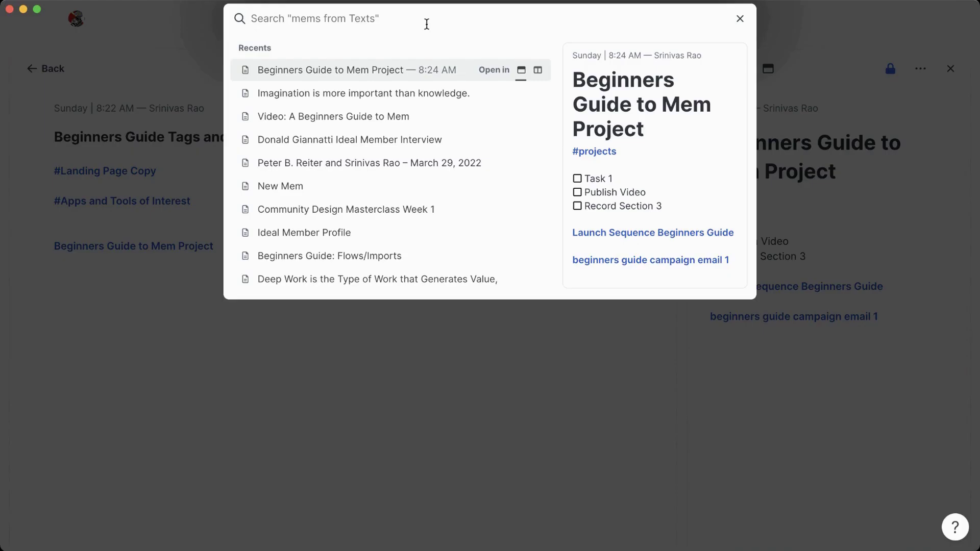
pyautogui.write('atte')
pyautogui.press('Return')
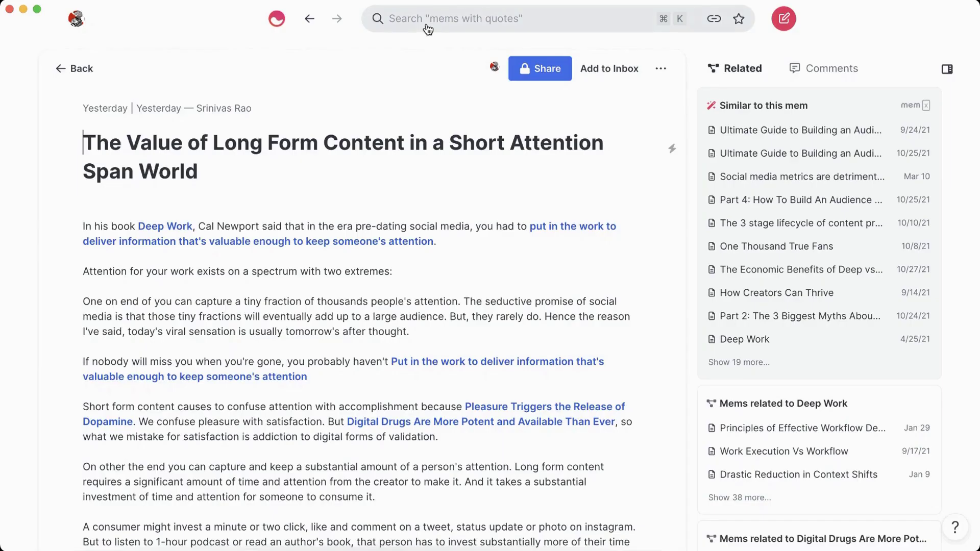
pyautogui.scroll(-1, 373, 200)
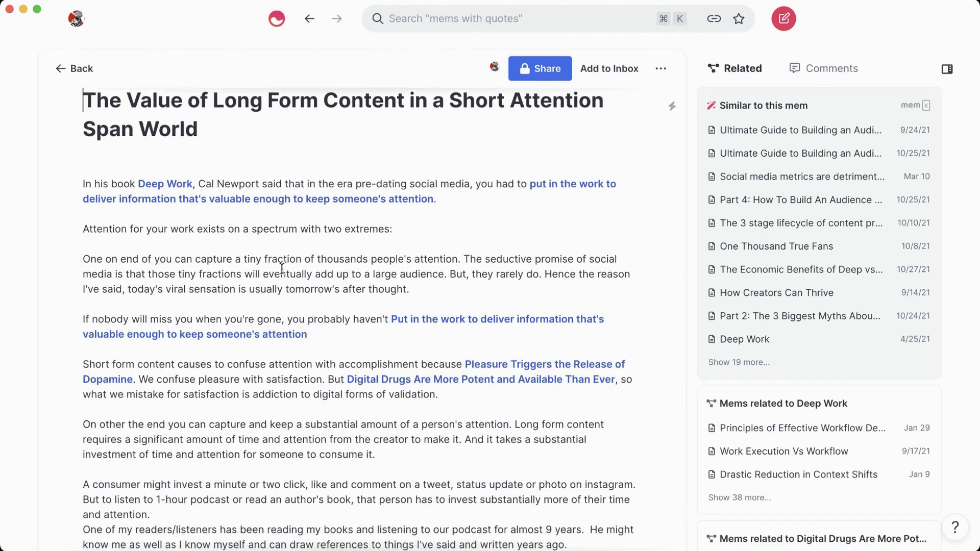
pyautogui.scroll(-2, 282, 268)
pyautogui.scroll(-2, 332, 198)
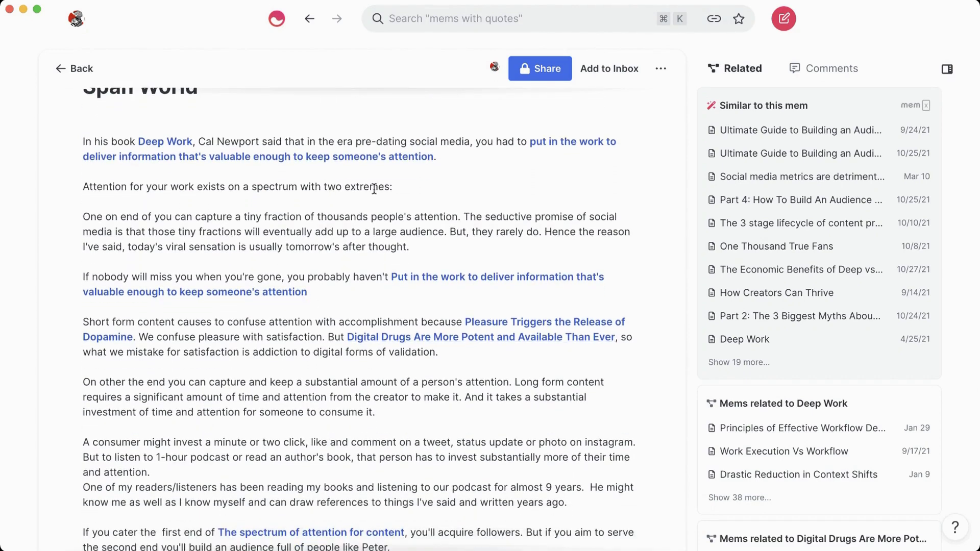
pyautogui.scroll(-6, 326, 225)
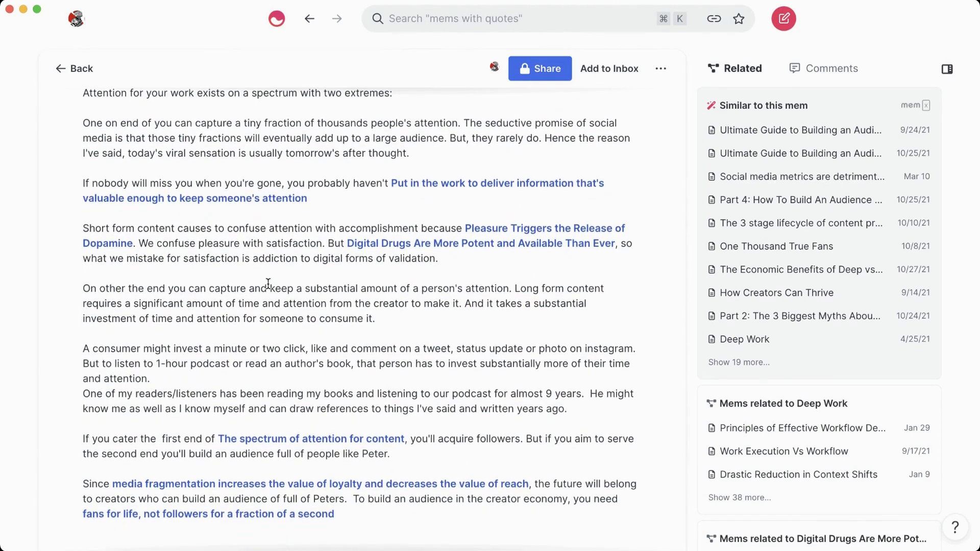
pyautogui.scroll(-1, 289, 220)
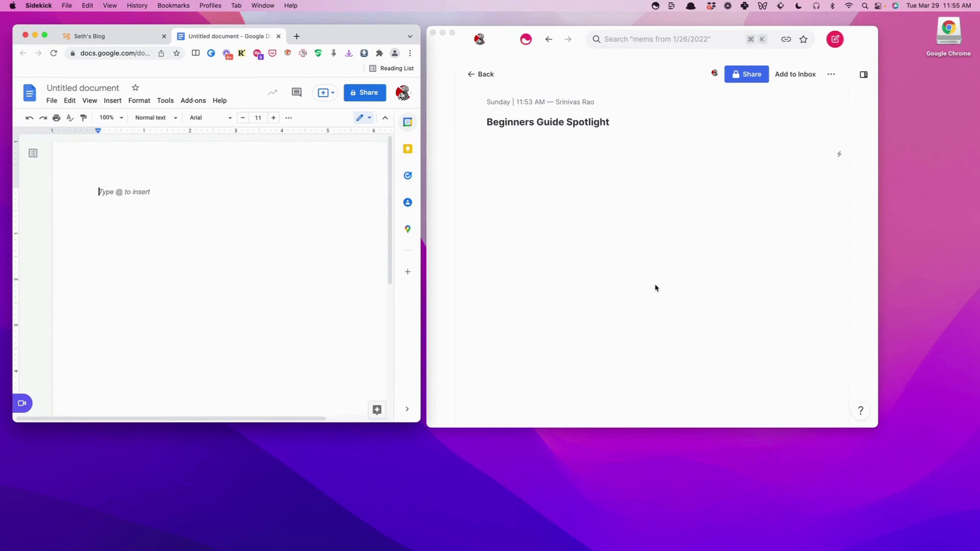
# Step: In 'The hospitality systems gap' post, select the paragraph starting 'If you want to create remarkable service'
pyautogui.click(141, 36)
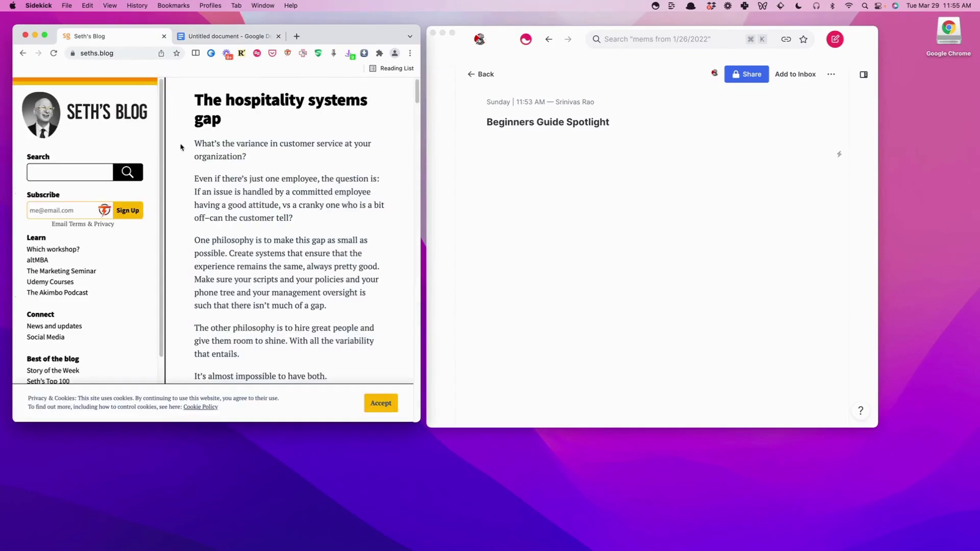
pyautogui.scroll(-5, 181, 147)
pyautogui.scroll(-3, 337, 212)
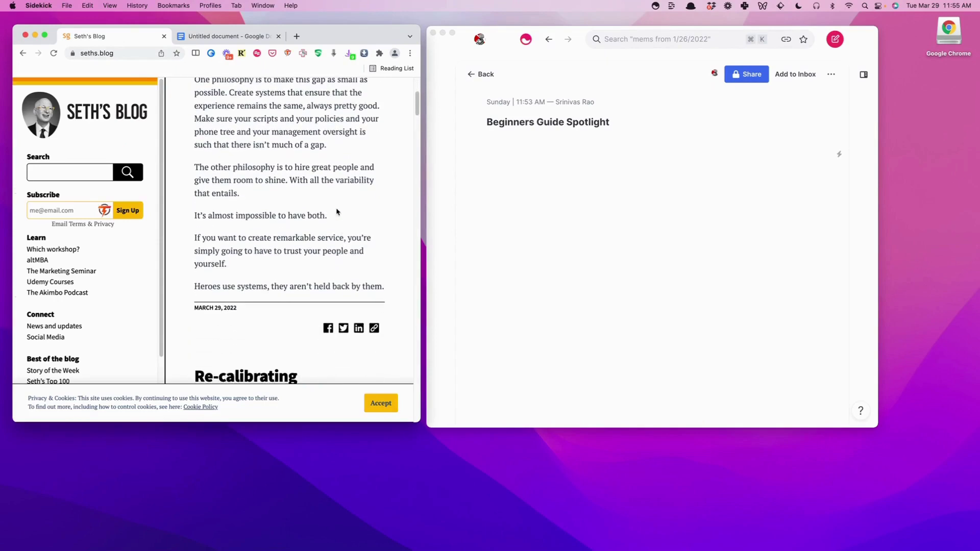
pyautogui.scroll(1, 267, 144)
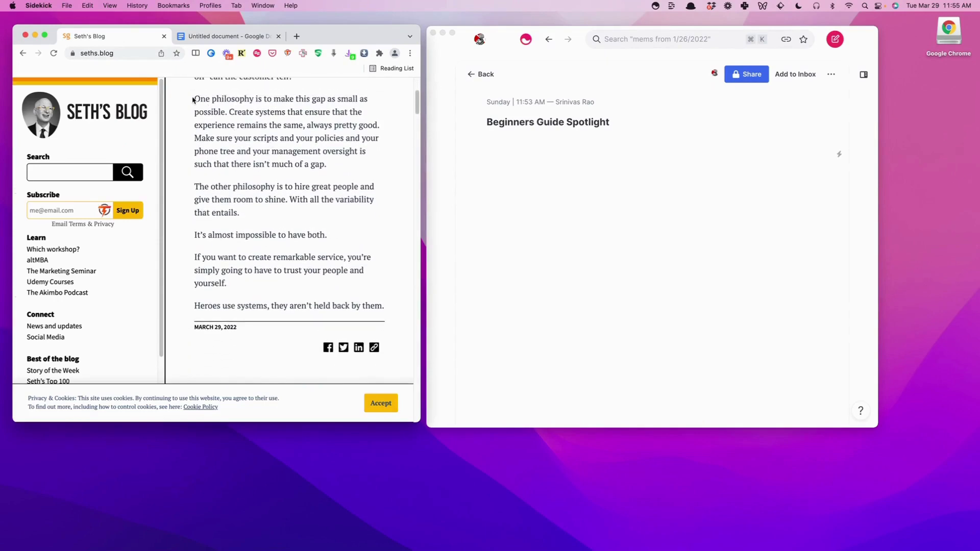
pyautogui.moveTo(193, 98); pyautogui.dragTo(243, 213)
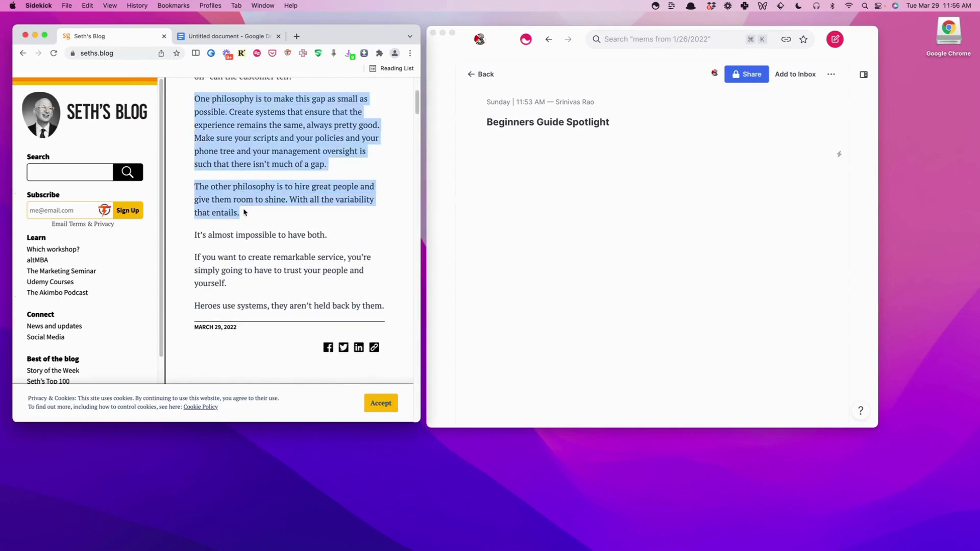
pyautogui.click(247, 300)
pyautogui.moveTo(228, 284); pyautogui.dragTo(193, 260)
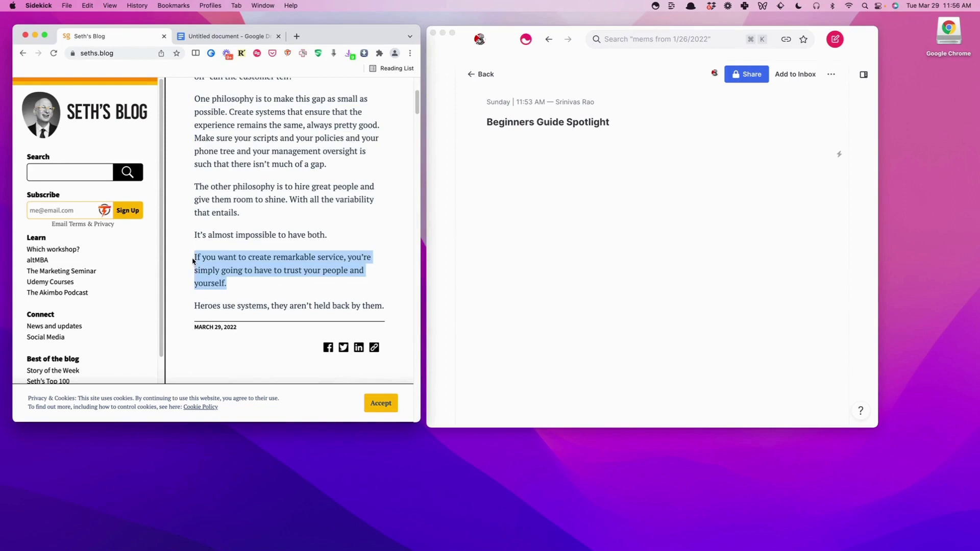
# Step: Send the selected paragraph through Mem Spotlight to the existing Beginners Guide Spotlight mem
pyautogui.press('super+shift+space')
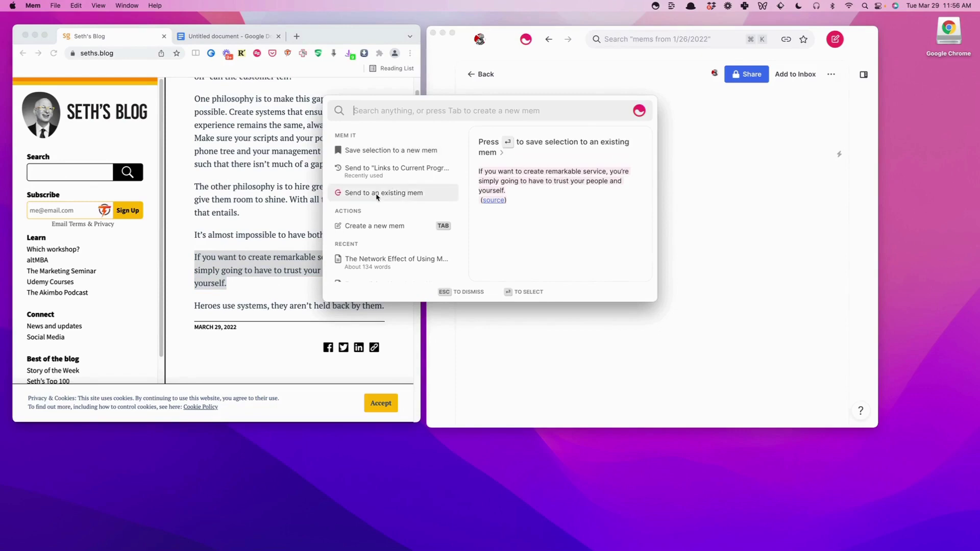
pyautogui.press('Return')
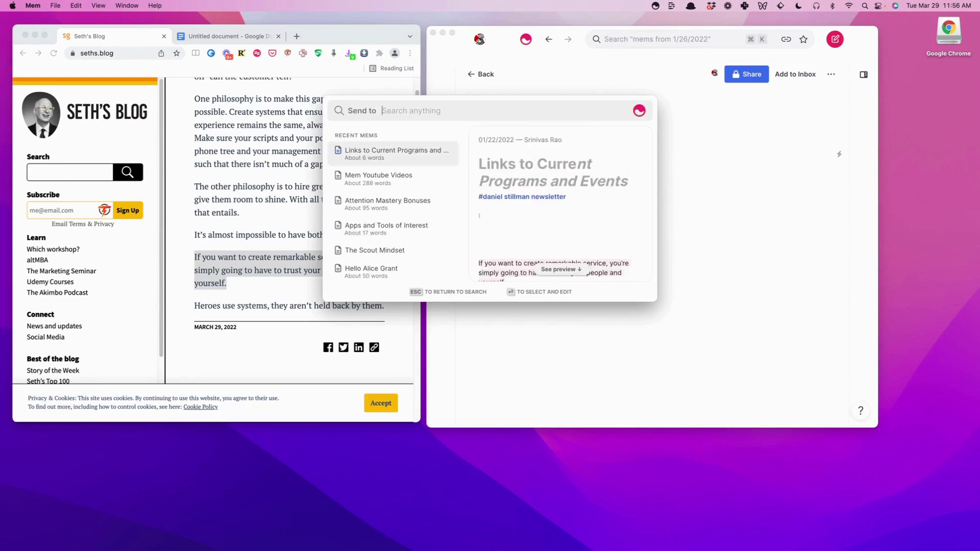
pyautogui.write('begi')
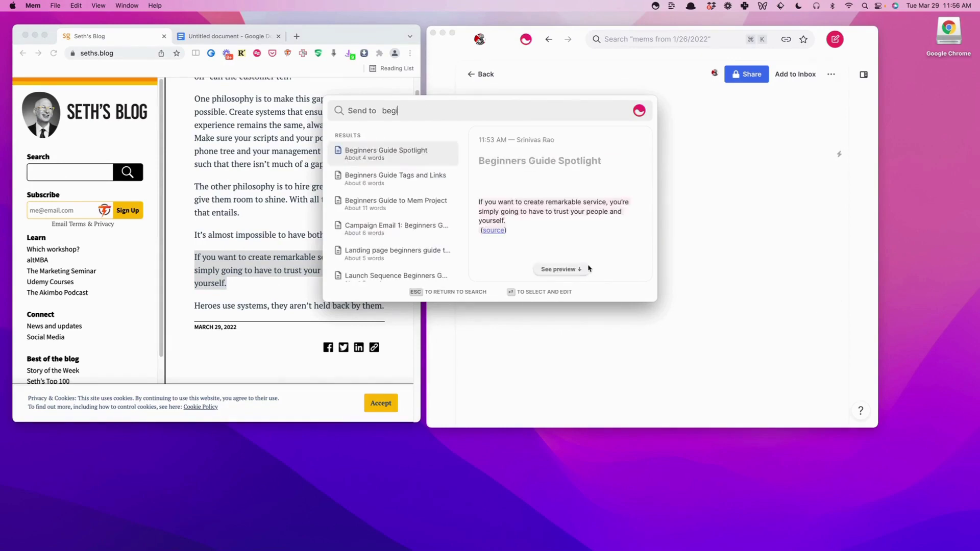
pyautogui.click(552, 270)
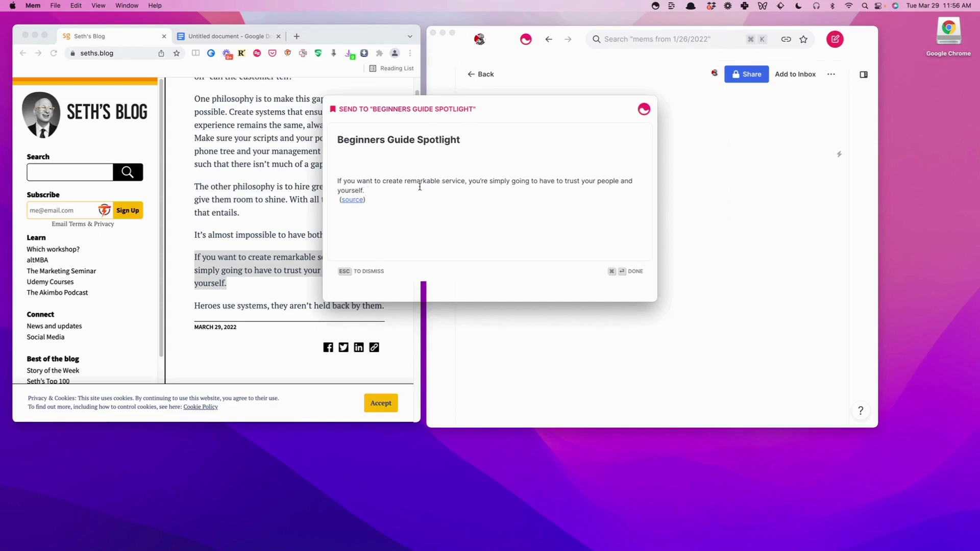
pyautogui.press('super+Return')
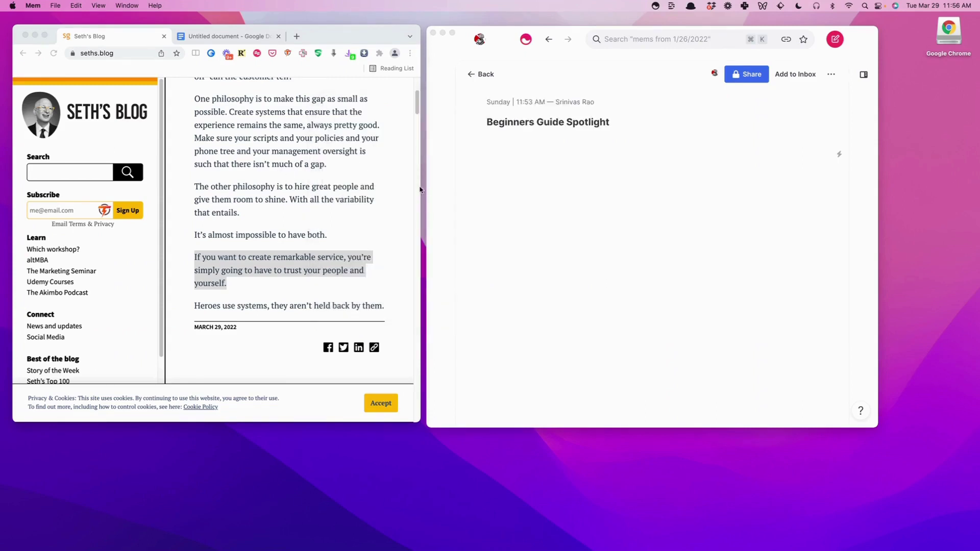
pyautogui.click(544, 181)
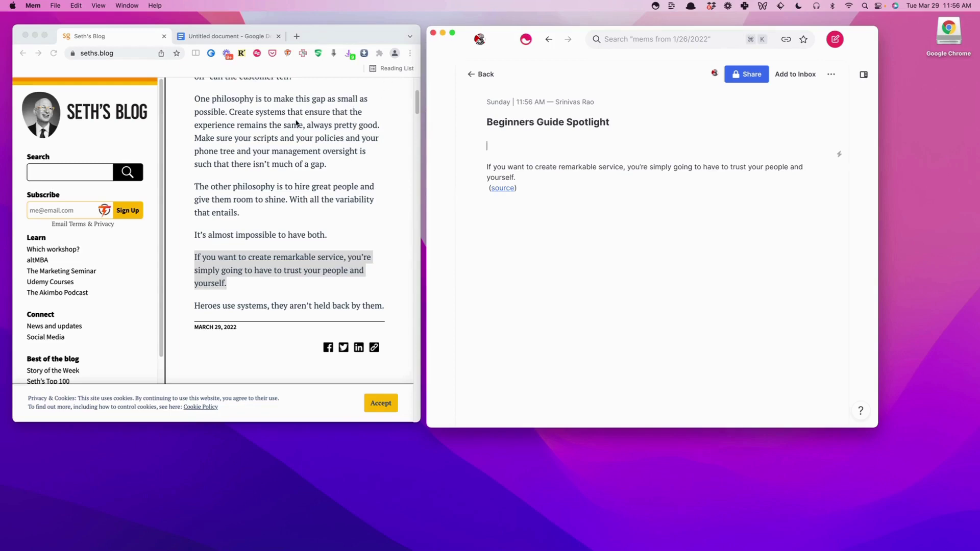
# Step: Clear the paragraph selection and open the post 'The hospitality systems gap' on Seth's Blog
pyautogui.click(288, 210)
pyautogui.click(289, 210)
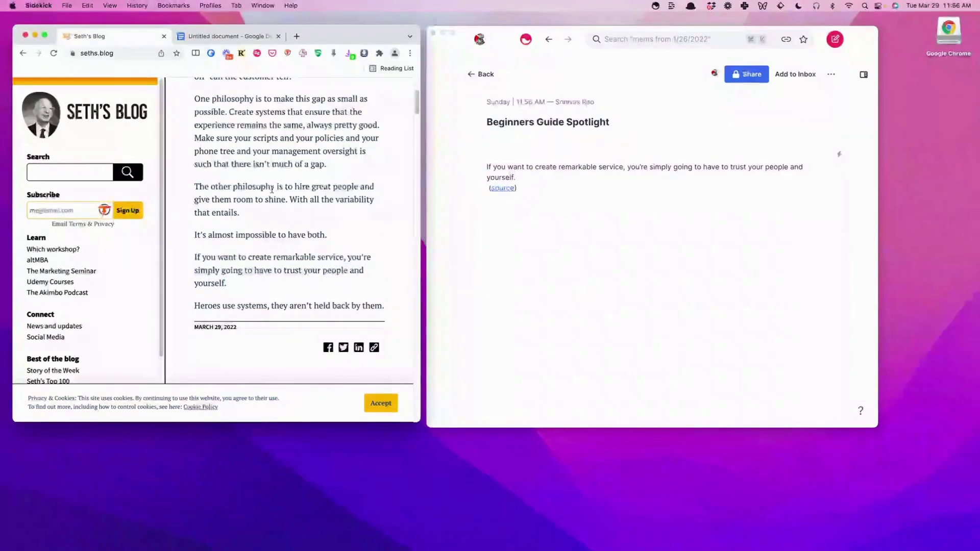
pyautogui.scroll(5, 272, 189)
pyautogui.click(271, 120)
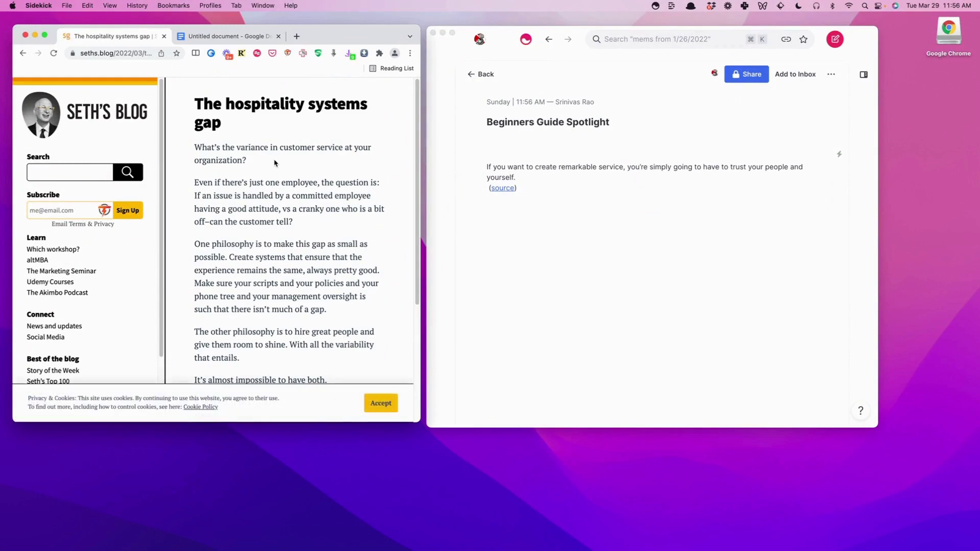
# Step: Send the webpage via Spotlight to Beginners Guide Spotlight, with a blank line after the link
pyautogui.press('super+shift+space')
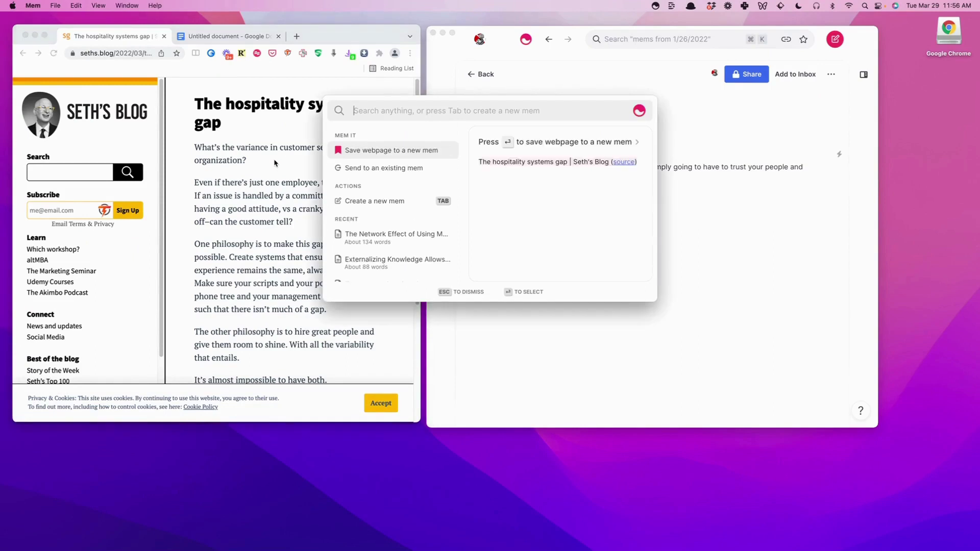
pyautogui.press('Down')
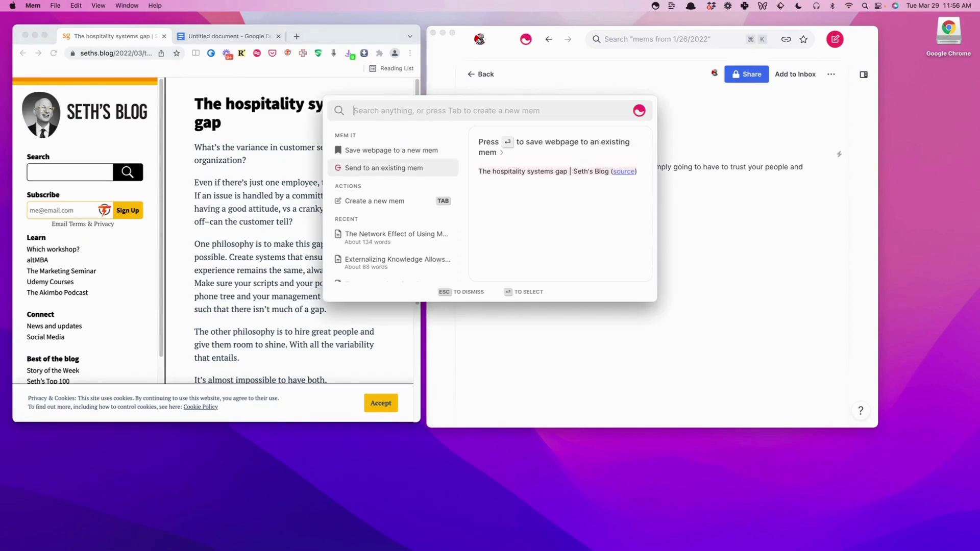
pyautogui.press('Return')
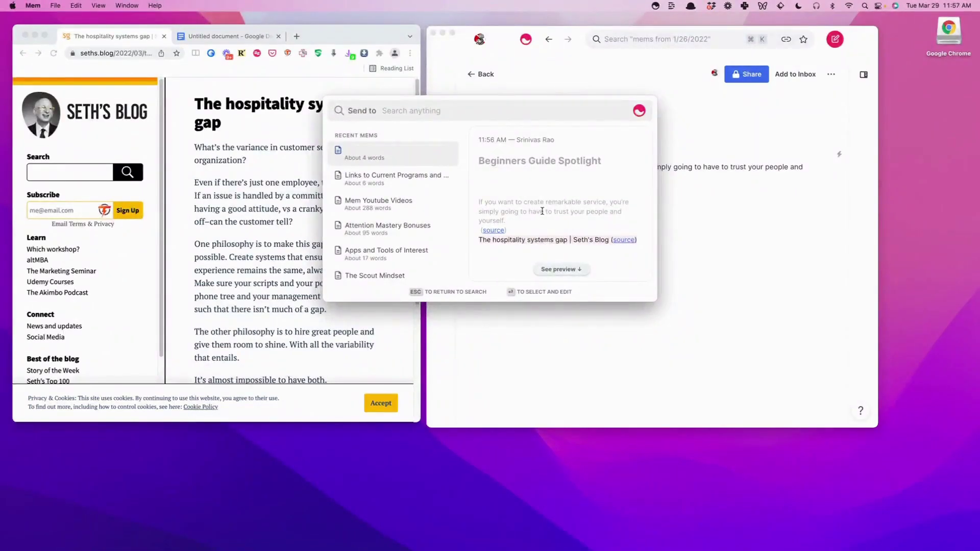
pyautogui.press('Return')
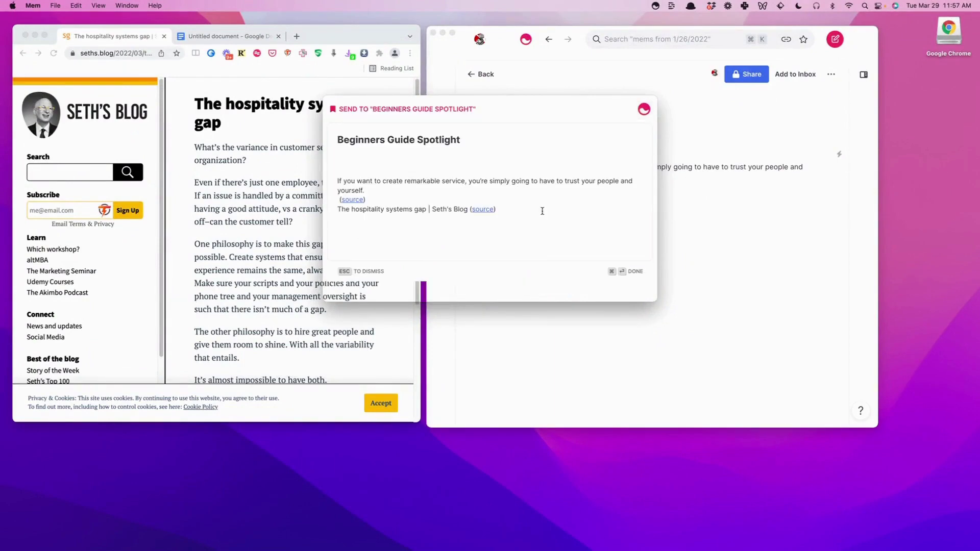
pyautogui.scroll(-3, 541, 211)
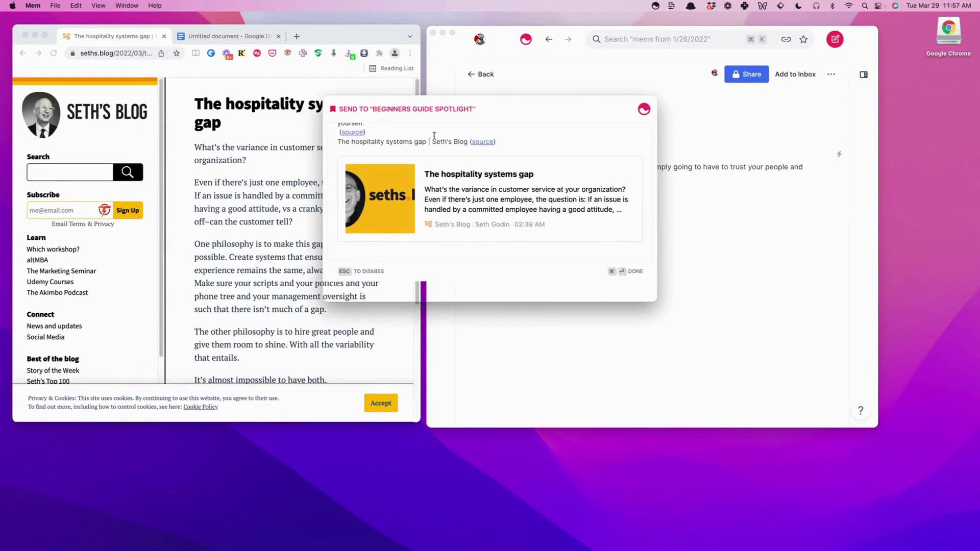
pyautogui.press('Return')
pyautogui.press('super+Return')
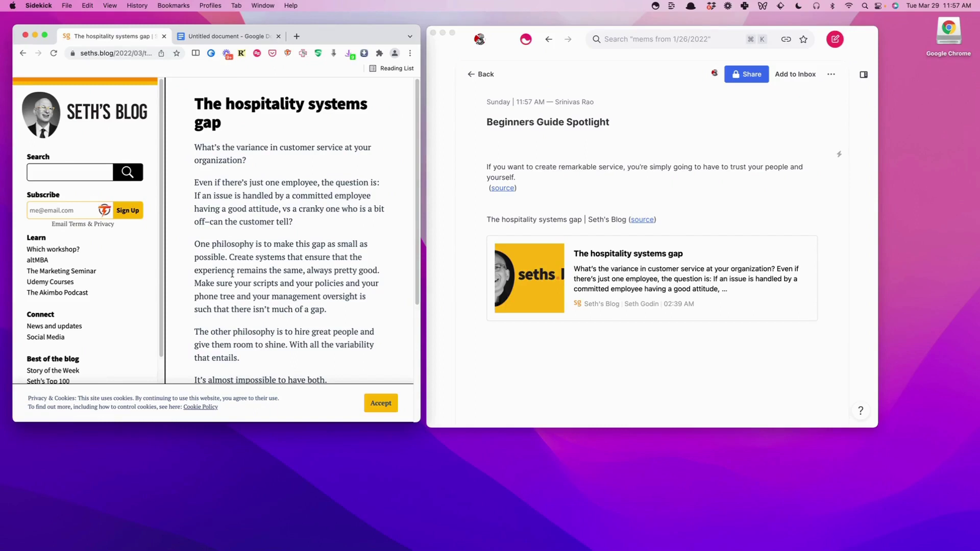
# Step: Paste the 'By using Mem' note into the Grammarly document as a trial, then remove it
pyautogui.click(224, 37)
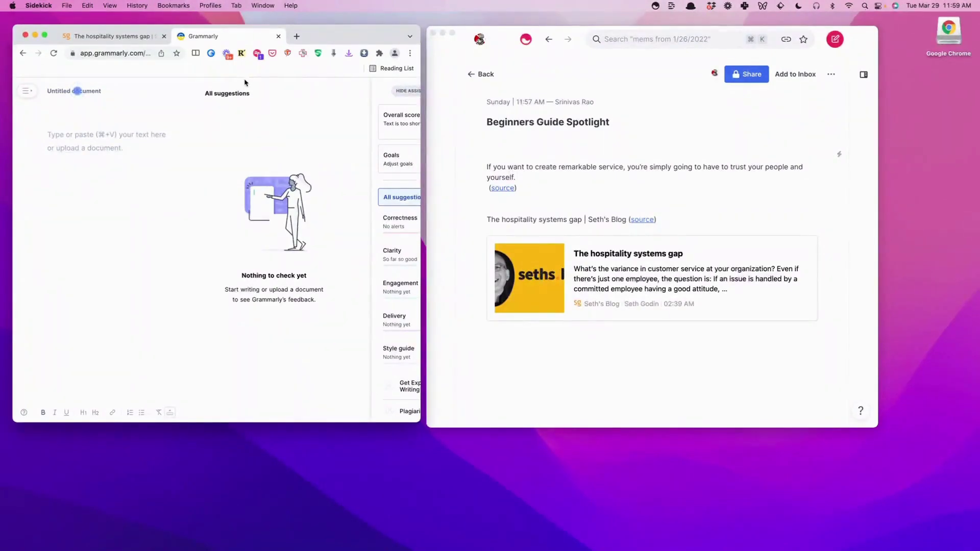
pyautogui.press('super+shift+space')
pyautogui.press('Down')
pyautogui.press('Down')
pyautogui.press('Down')
pyautogui.press('Down')
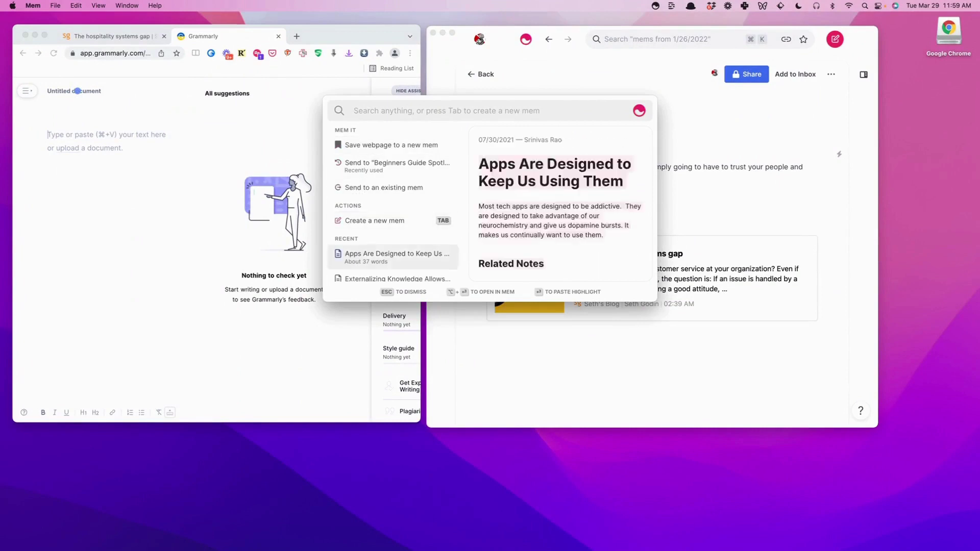
pyautogui.press('Down')
pyautogui.press('Down')
pyautogui.press('Down')
pyautogui.press('Down')
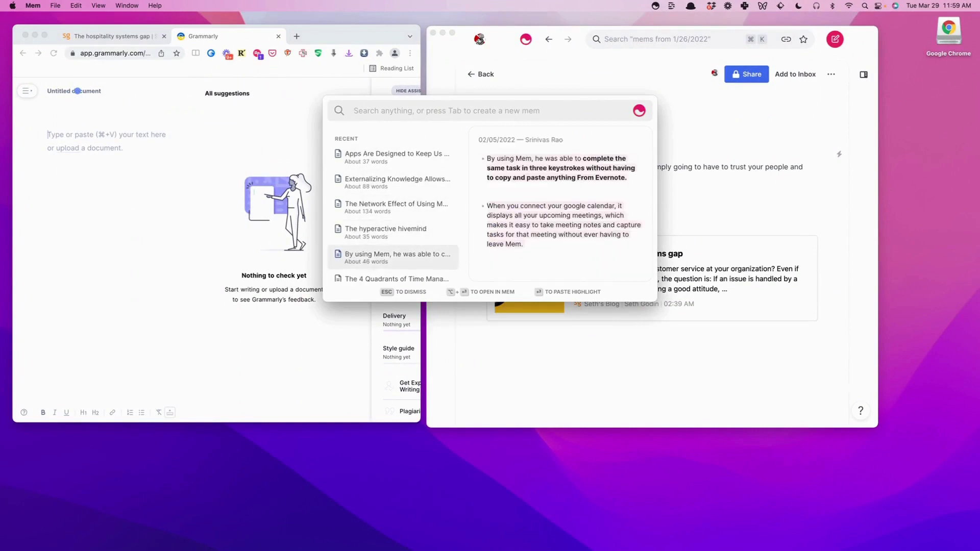
pyautogui.press('Return')
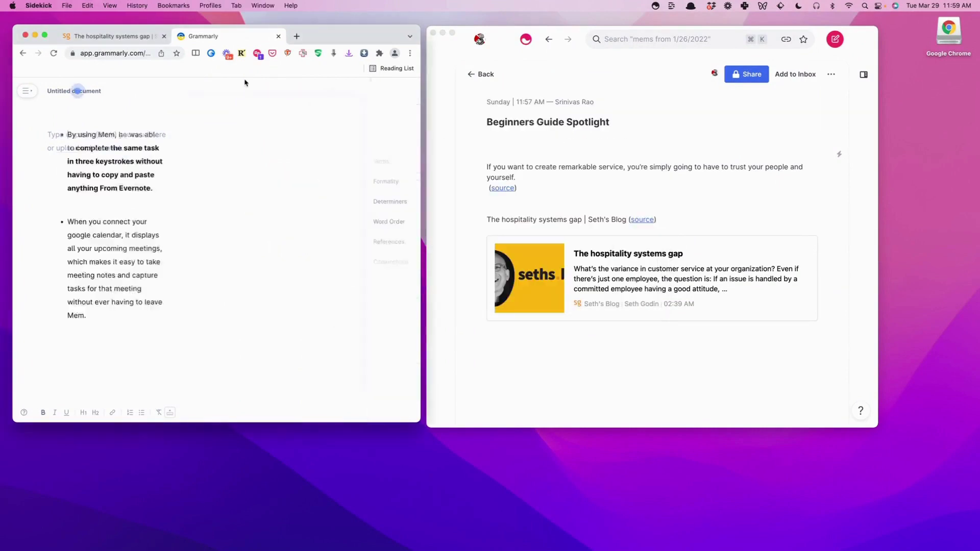
pyautogui.click(330, 356)
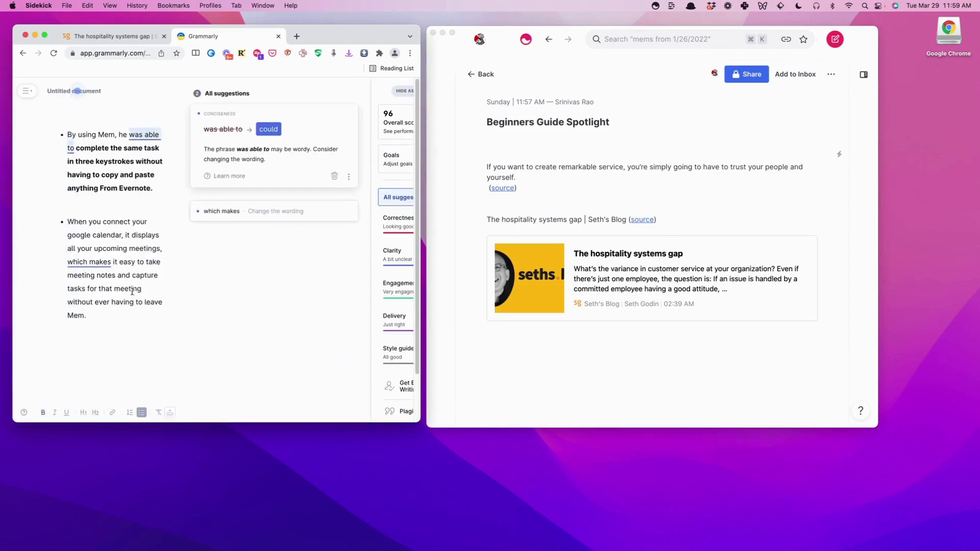
pyautogui.moveTo(47, 331); pyautogui.dragTo(68, 126)
pyautogui.press('super+x')
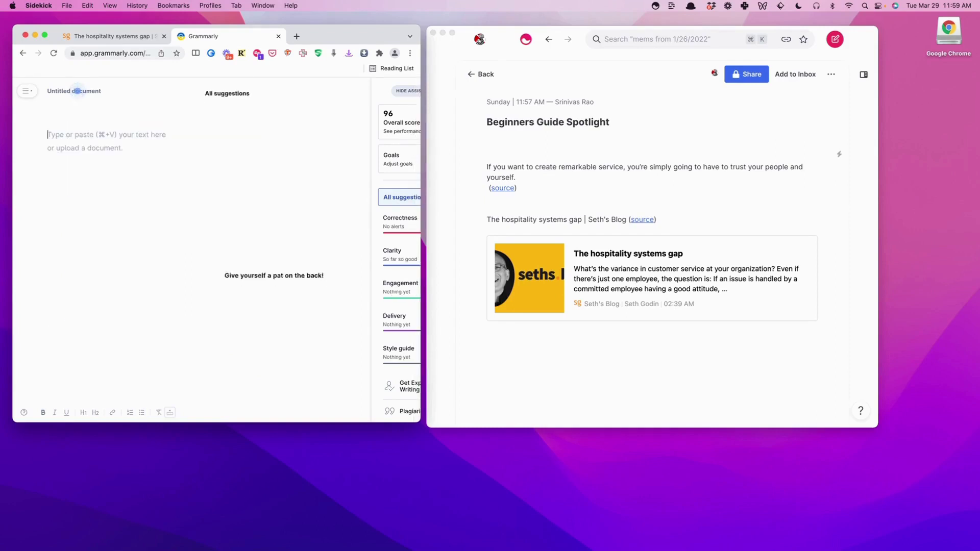
# Step: Paste 'The 4 Quadrants of Time Management' mem into the Grammarly document via Spotlight
pyautogui.press('super+shift+space')
pyautogui.press('Down')
pyautogui.press('Down')
pyautogui.press('Down')
pyautogui.press('Down')
pyautogui.press('Down')
pyautogui.press('Down')
pyautogui.press('Down')
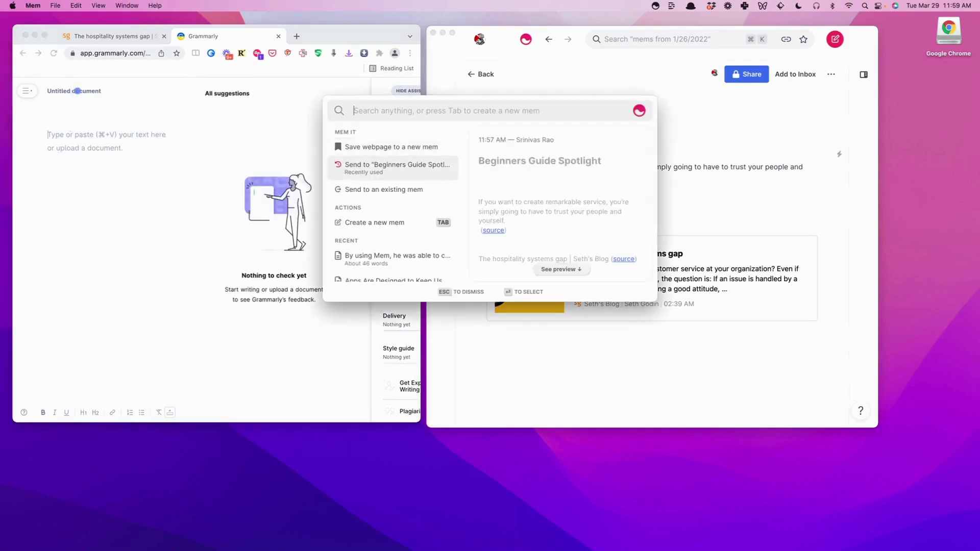
pyautogui.press('Down')
pyautogui.press('Down')
pyautogui.press('Up')
pyautogui.press('Up')
pyautogui.press('Up')
pyautogui.press('Up')
pyautogui.press('Up')
pyautogui.press('Up')
pyautogui.press('Up')
pyautogui.press('Down')
pyautogui.press('Down')
pyautogui.press('Down')
pyautogui.press('Down')
pyautogui.press('Down')
pyautogui.press('Down')
pyautogui.press('Down')
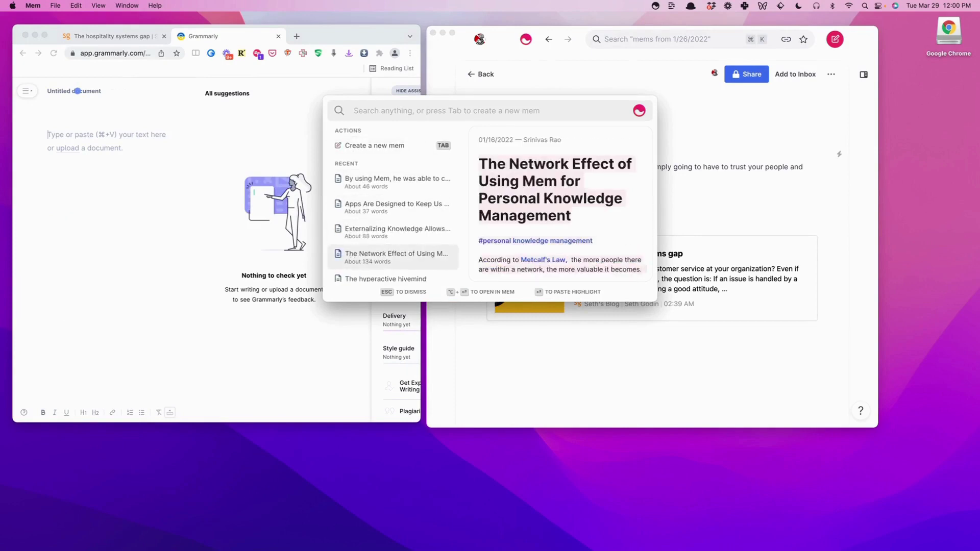
pyautogui.press('Down')
pyautogui.press('Up')
pyautogui.press('Return')
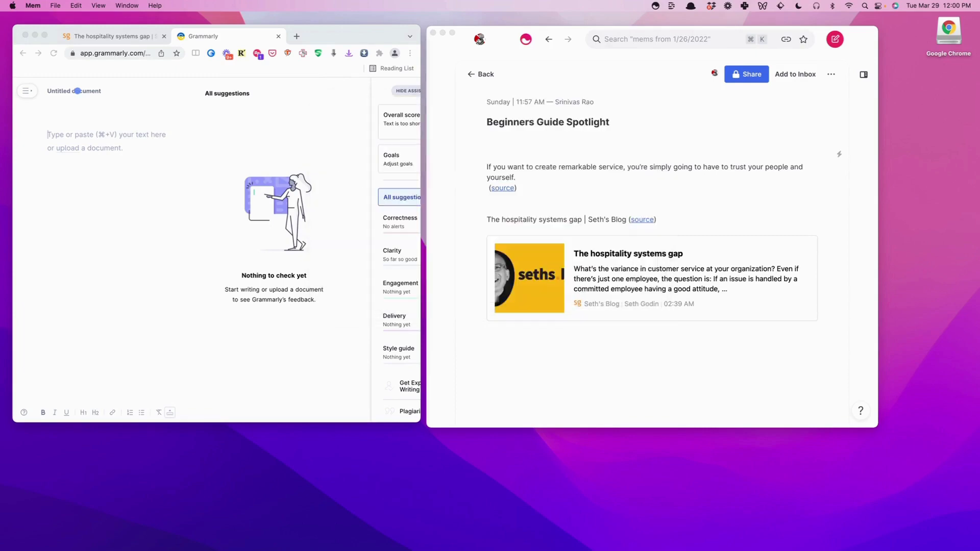
pyautogui.scroll(-10, 84, 262)
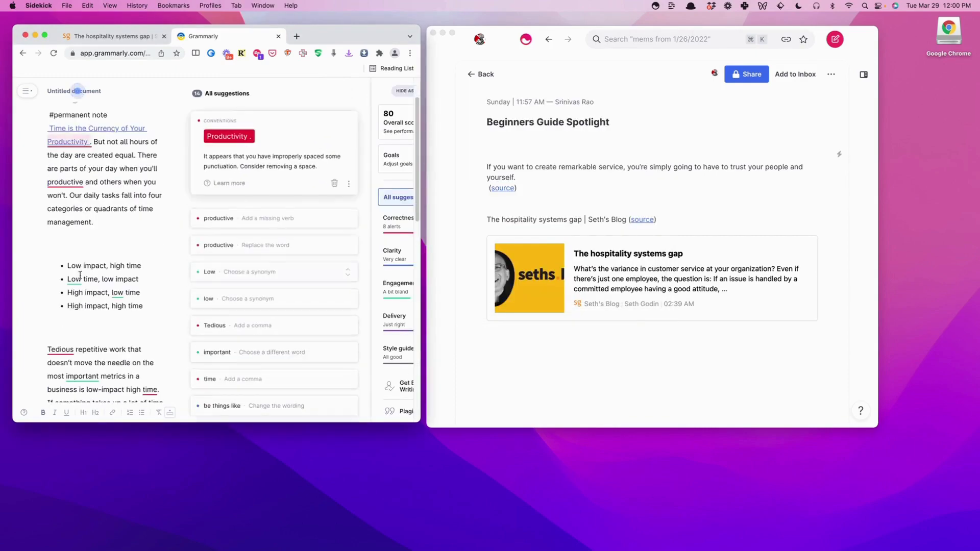
pyautogui.scroll(5, 84, 263)
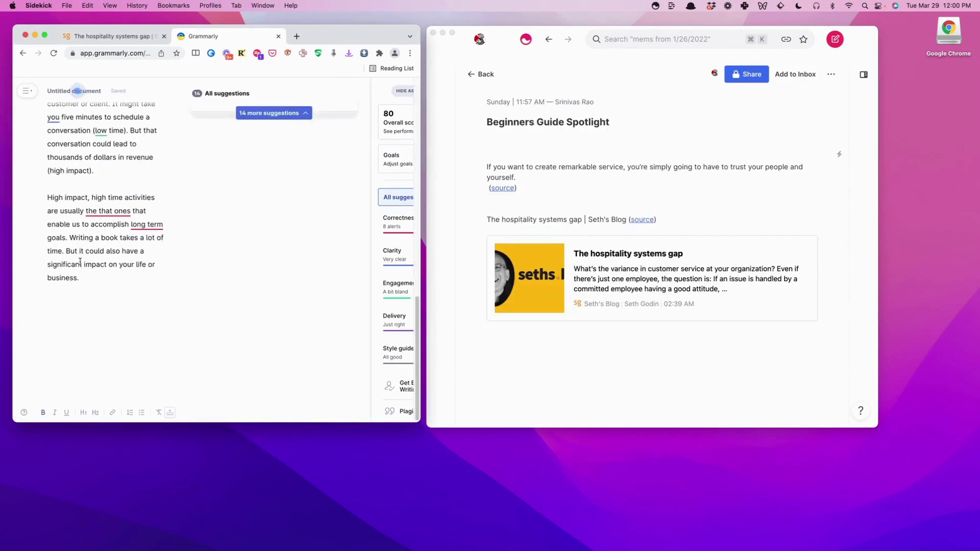
pyautogui.scroll(4, 78, 265)
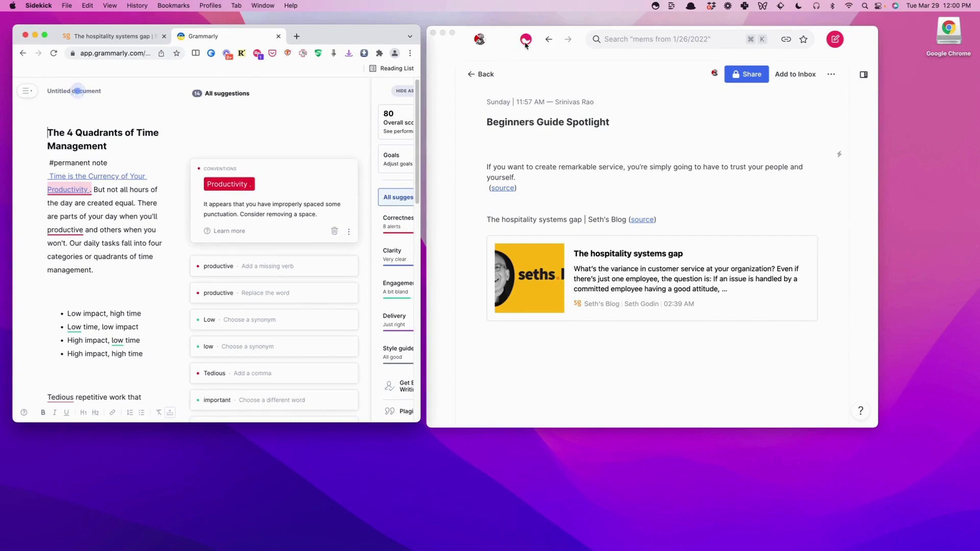
# Step: Save the Seth's Blog post 'Speeding up for the red light' as a new mem
pyautogui.click(122, 39)
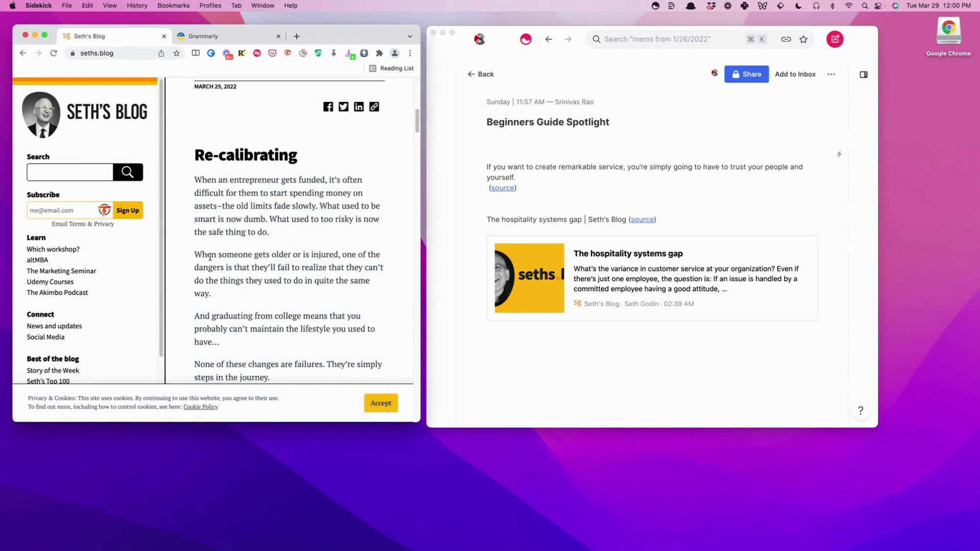
pyautogui.scroll(-10, 210, 257)
pyautogui.scroll(3, 214, 230)
pyautogui.click(220, 212)
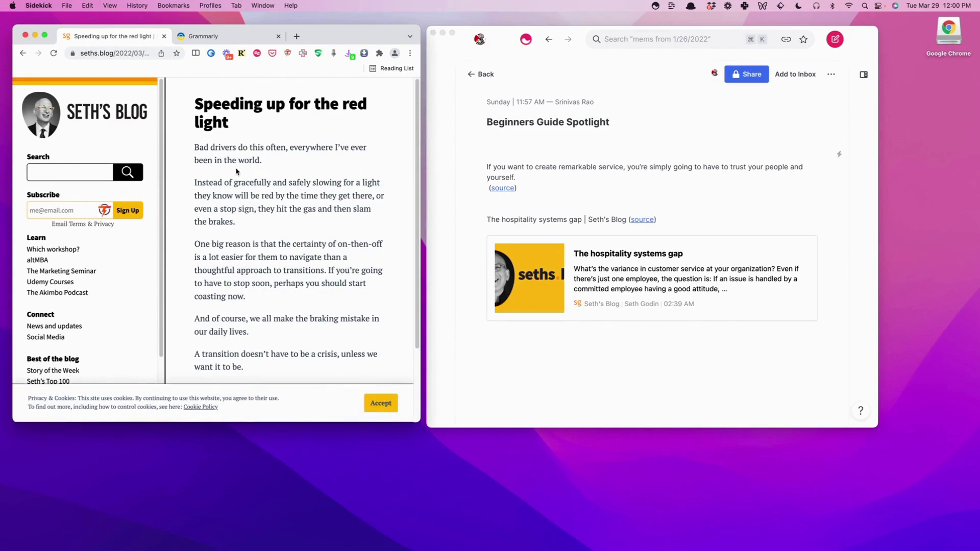
pyautogui.press('super+shift+space')
pyautogui.press('Return')
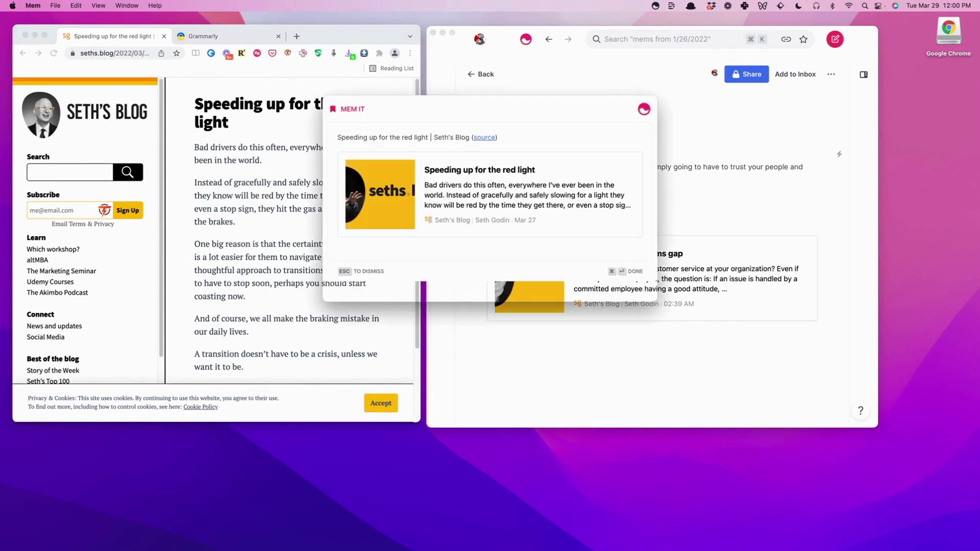
pyautogui.press('super+Return')
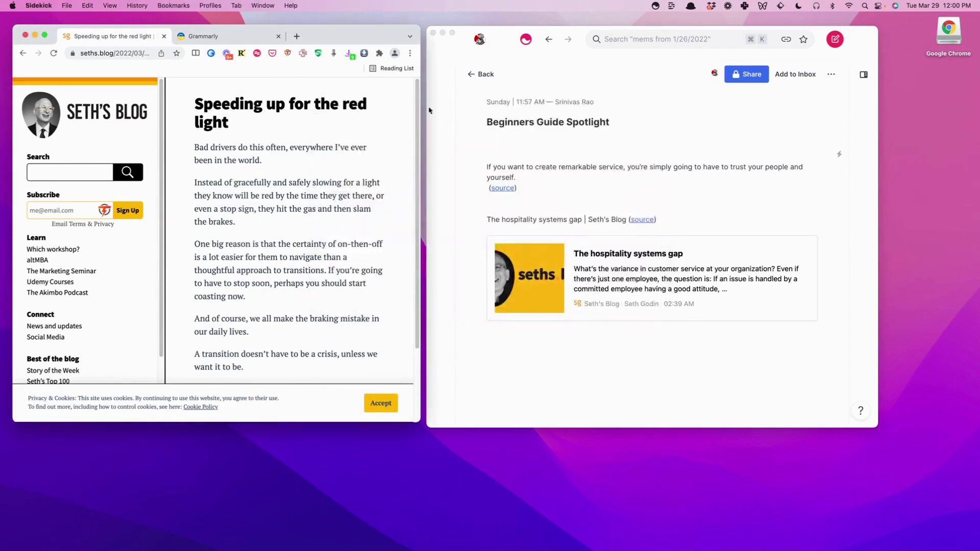
# Step: Check the saved post in Mem's Inbox, then on today's Timeline
pyautogui.click(493, 38)
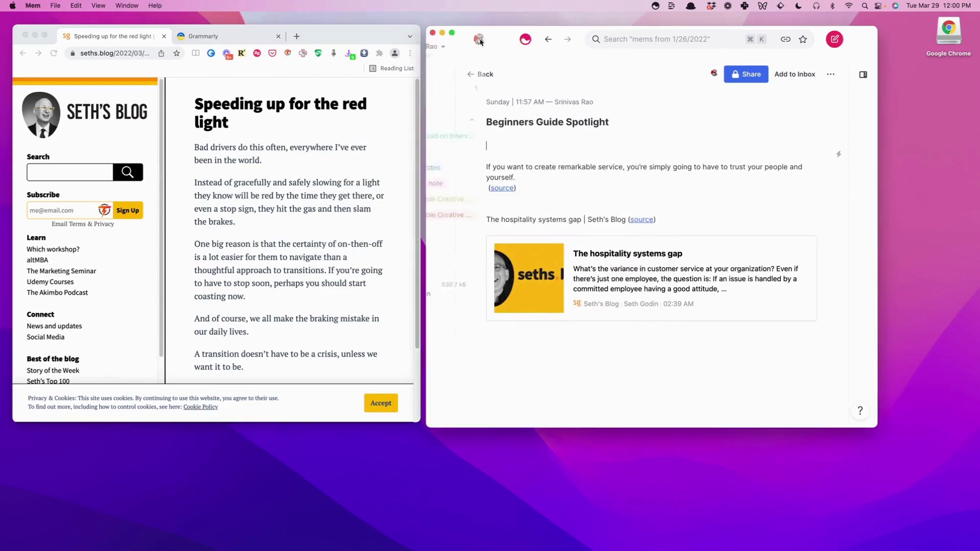
pyautogui.click(472, 87)
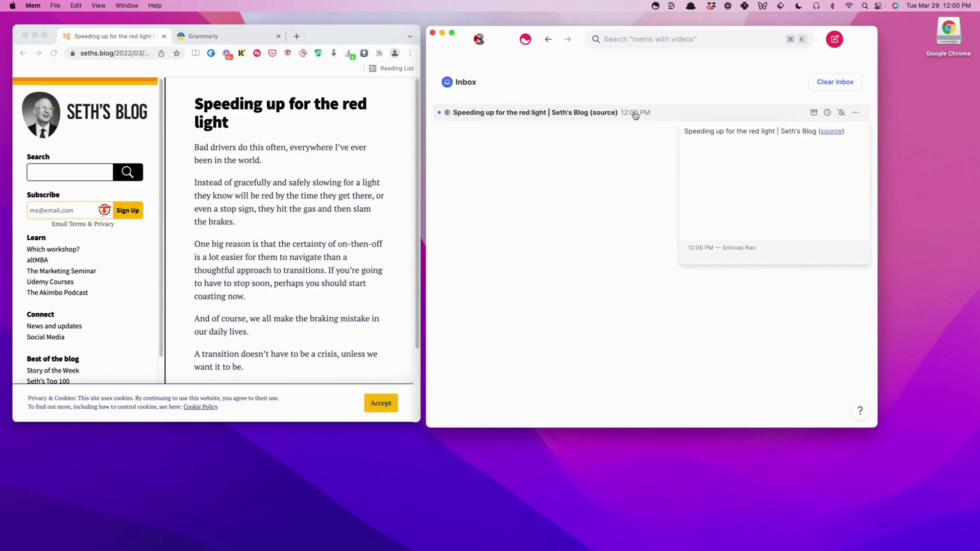
pyautogui.click(525, 39)
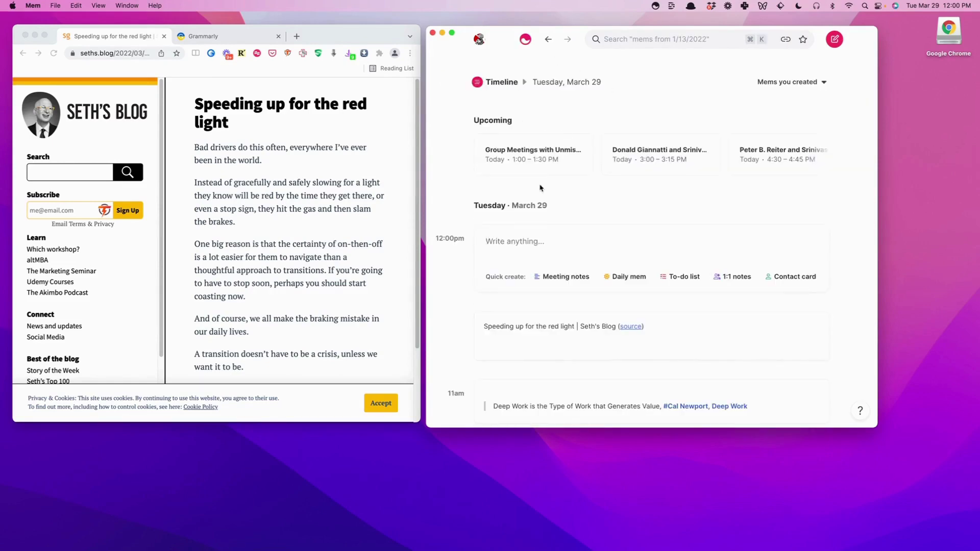
# Step: Create a new mem titled 'Beginners Guide to Mem'
pyautogui.press('super+n')
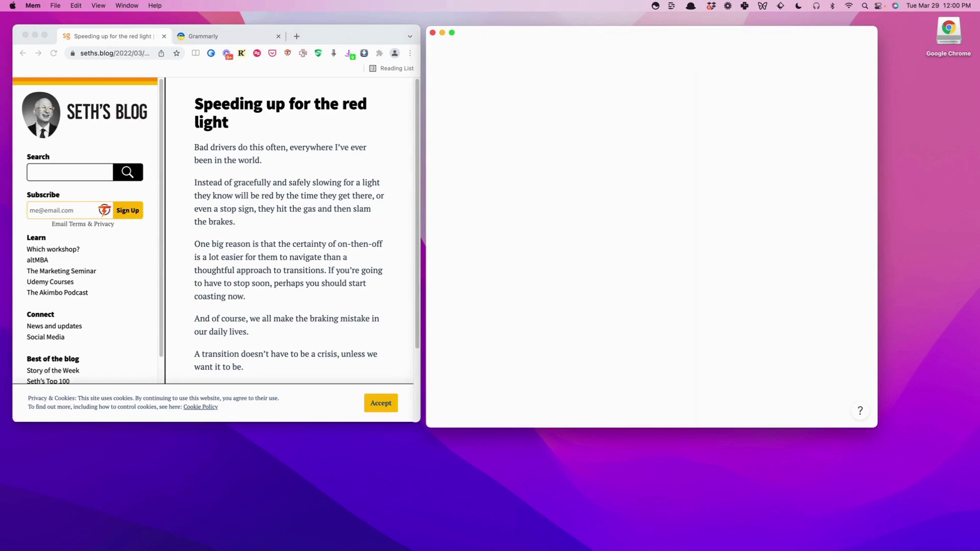
pyautogui.write('BEgi')
pyautogui.press('BackSpace')
pyautogui.press('BackSpace')
pyautogui.press('BackSpace')
pyautogui.write('eginners Guide to ')
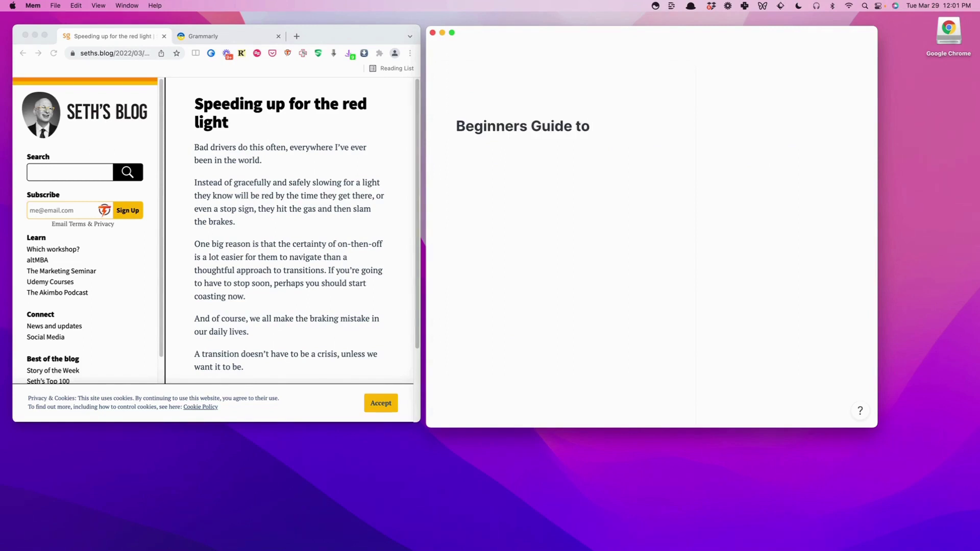
pyautogui.write('Mem')
pyautogui.press('Return')
# Step: Search Spotlight for 'knowledge man', preview the results, then dismiss the search
pyautogui.press('super+shift+space')
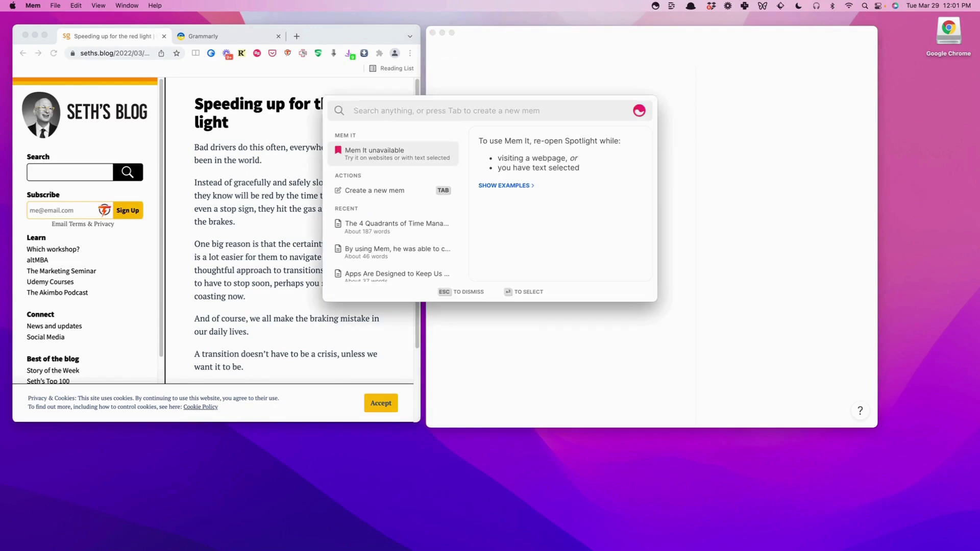
pyautogui.write('knowl')
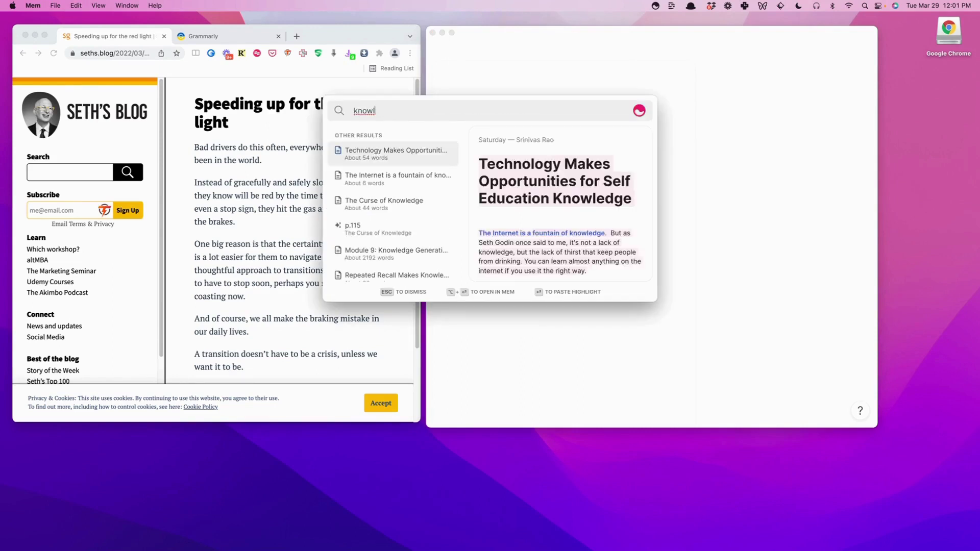
pyautogui.press('Down')
pyautogui.press('Down')
pyautogui.press('Down')
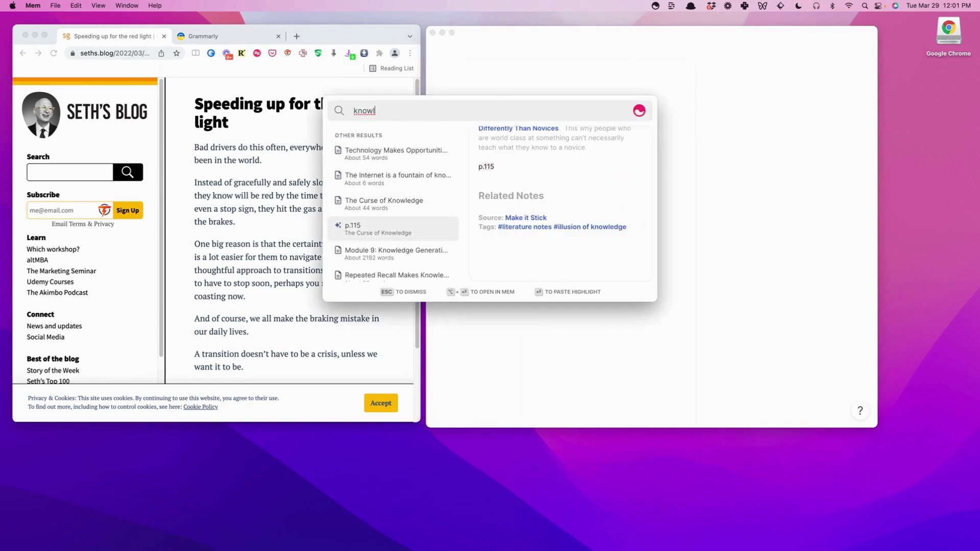
pyautogui.write('edge')
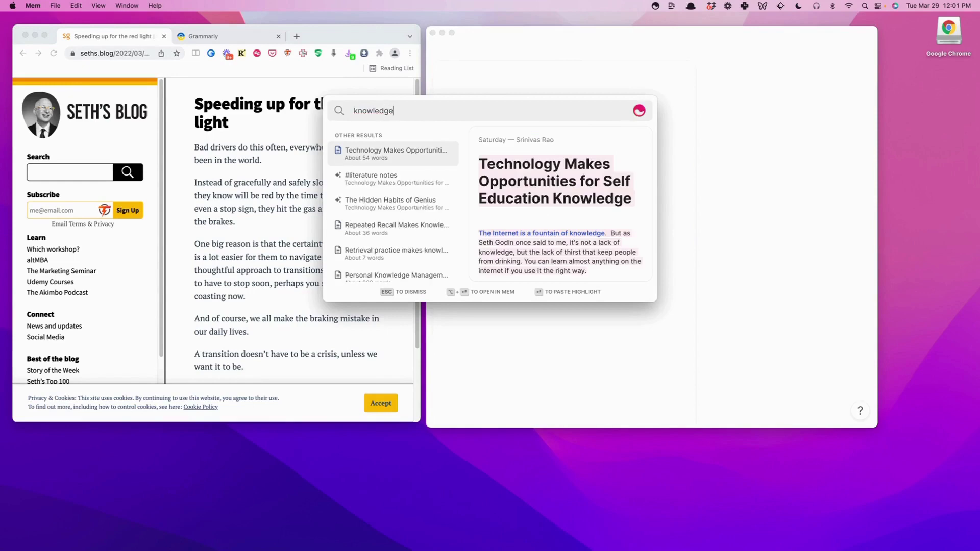
pyautogui.write(' man')
pyautogui.press('Escape')
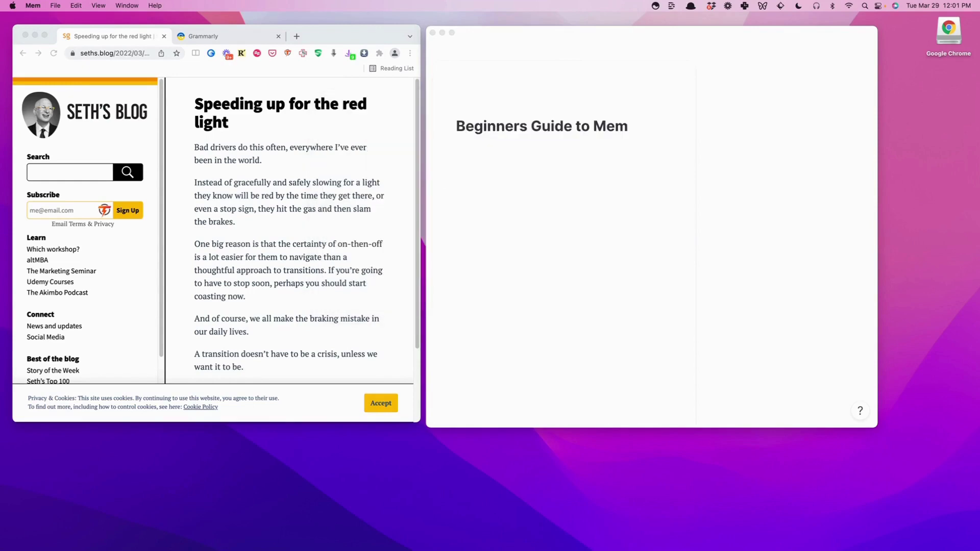
# Step: Scroll through the Beginners Guide to Mem note
pyautogui.scroll(6, 535, 182)
pyautogui.scroll(-3, 478, 394)
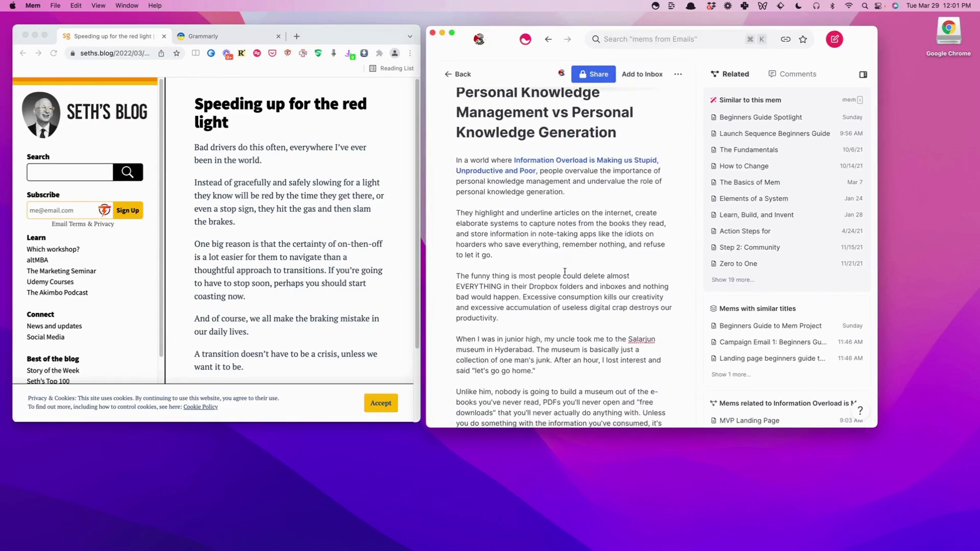
pyautogui.scroll(-5, 543, 293)
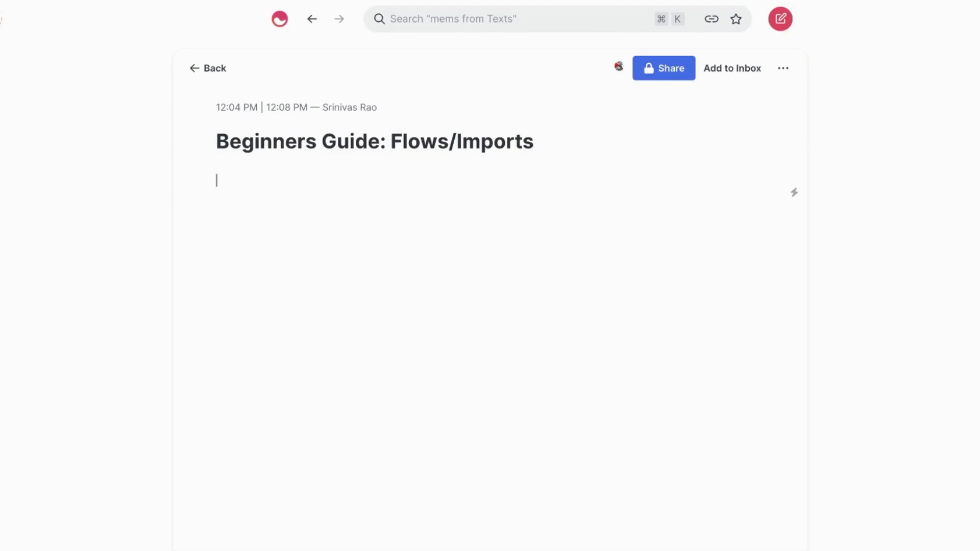
# Step: From Flows, open the Texts flow setup and review its SMS, WhatsApp and Telegram options
pyautogui.moveTo(1, 19)
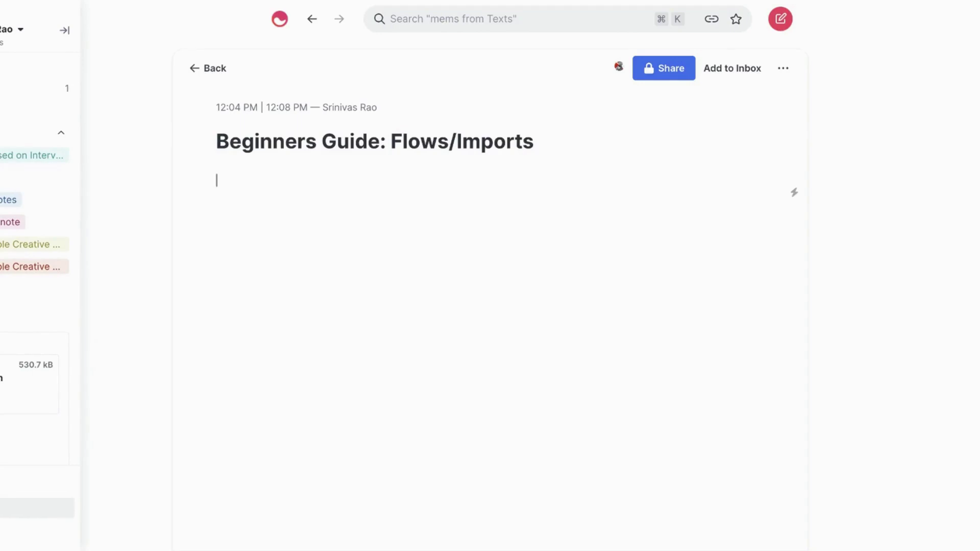
pyautogui.click(36, 508)
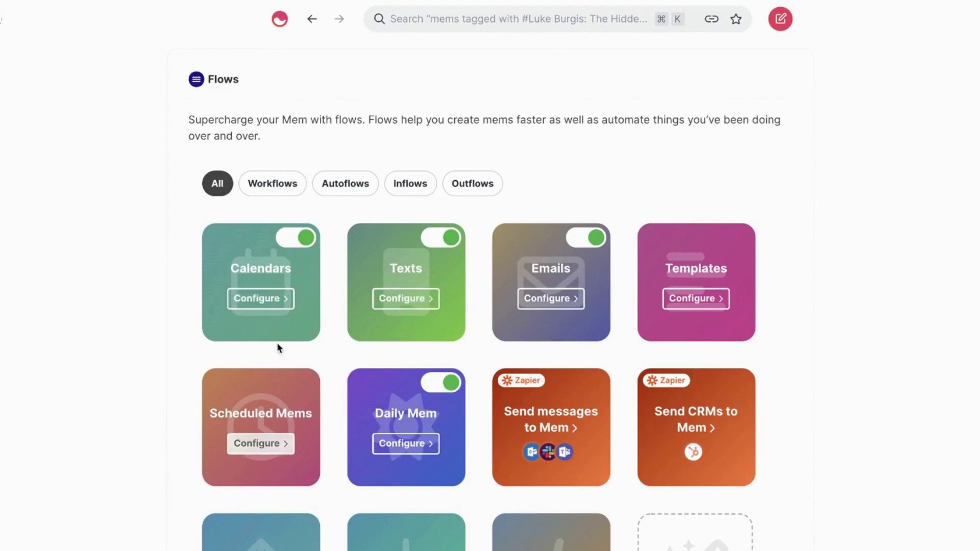
pyautogui.click(382, 296)
pyautogui.scroll(-1, 381, 292)
pyautogui.scroll(-1, 381, 293)
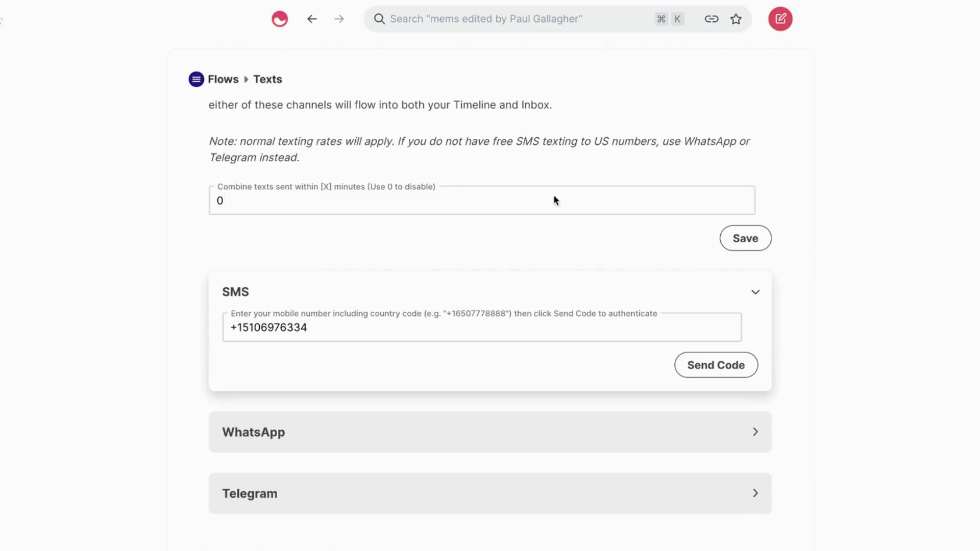
pyautogui.scroll(2, 468, 306)
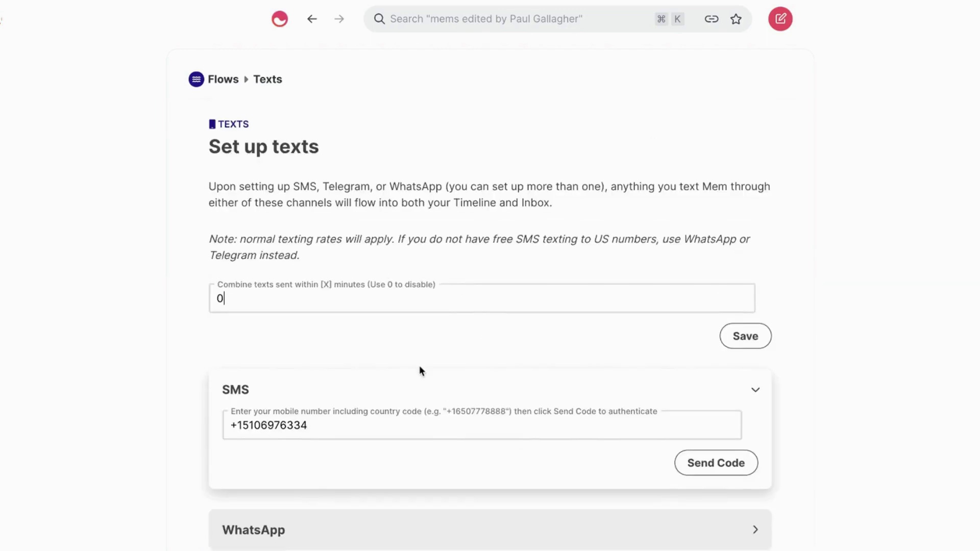
pyautogui.scroll(-2, 418, 366)
pyautogui.scroll(2, 421, 332)
pyautogui.click(308, 23)
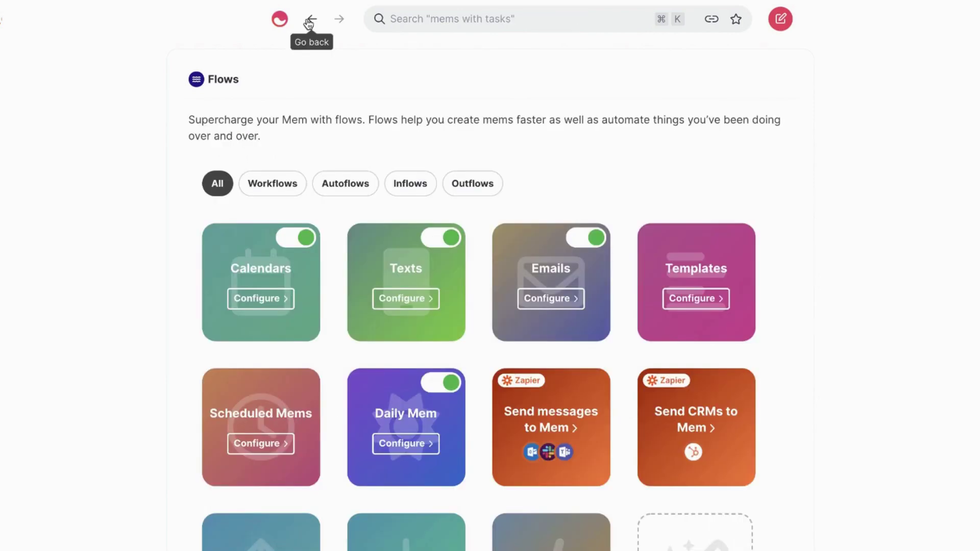
pyautogui.click(523, 300)
pyautogui.scroll(-2, 526, 308)
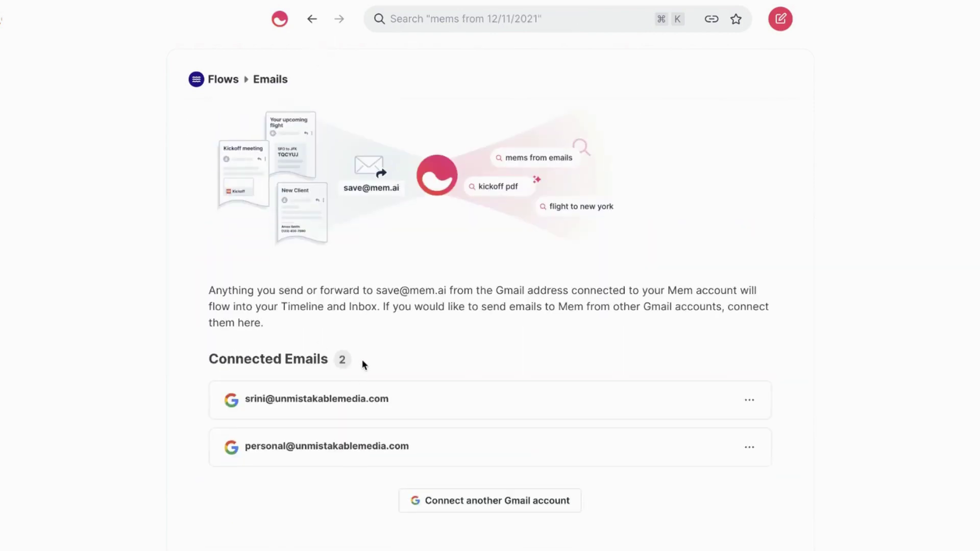
pyautogui.scroll(2, 362, 359)
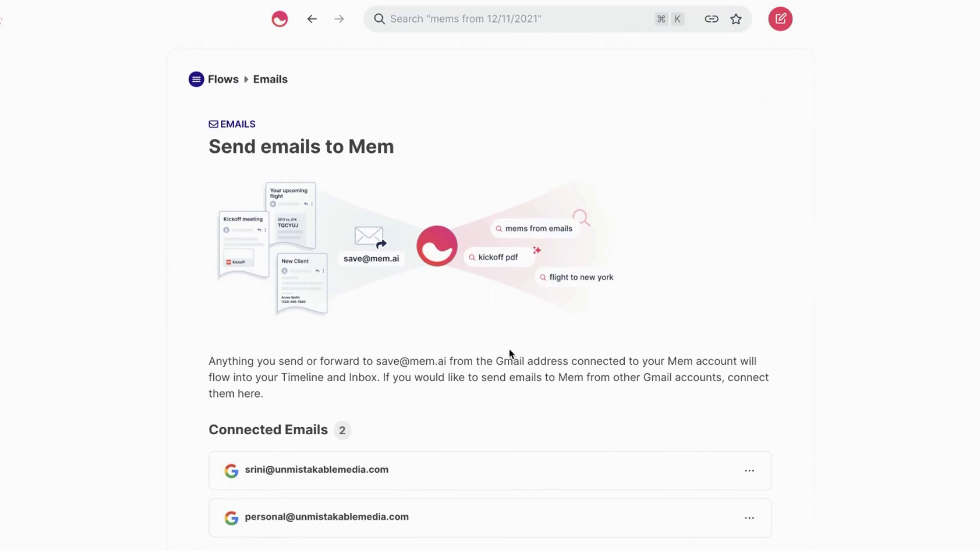
pyautogui.scroll(-2, 509, 353)
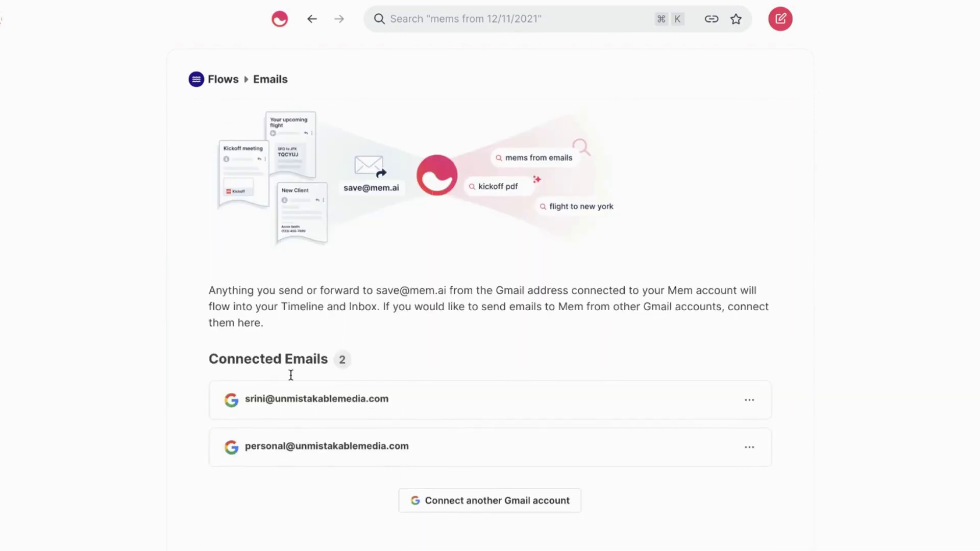
pyautogui.scroll(2, 423, 394)
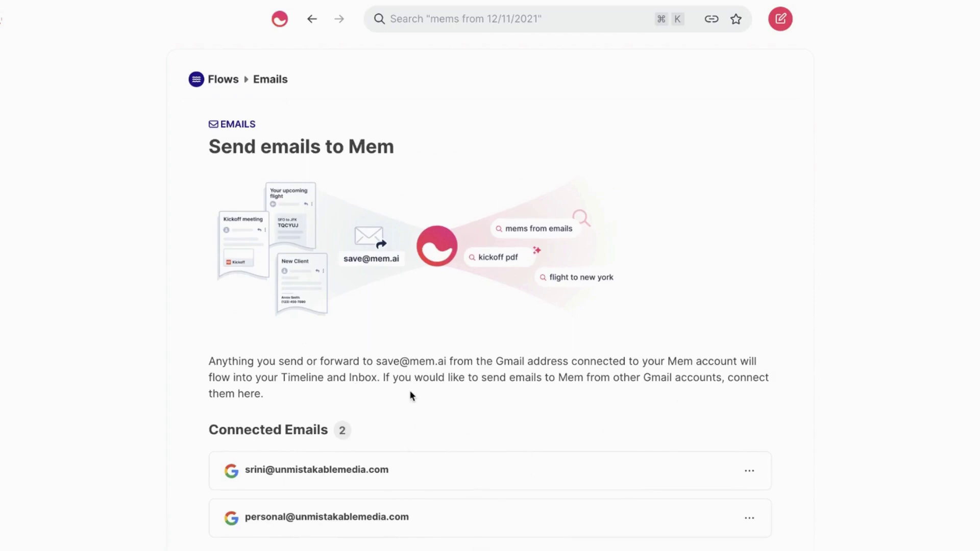
pyautogui.scroll(-2, 222, 280)
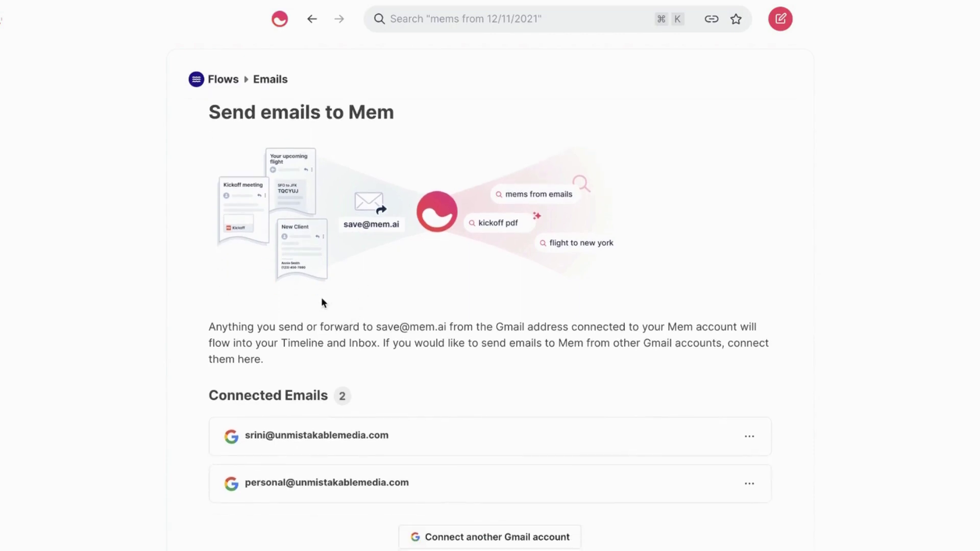
pyautogui.scroll(2, 373, 306)
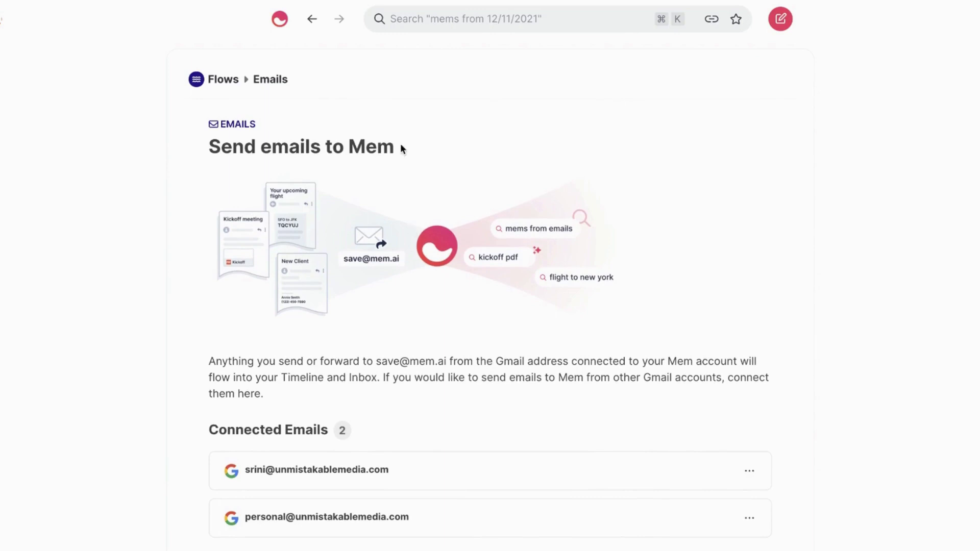
# Step: Go back to the Flows overview and open the Daily Mem flow settings
pyautogui.click(312, 21)
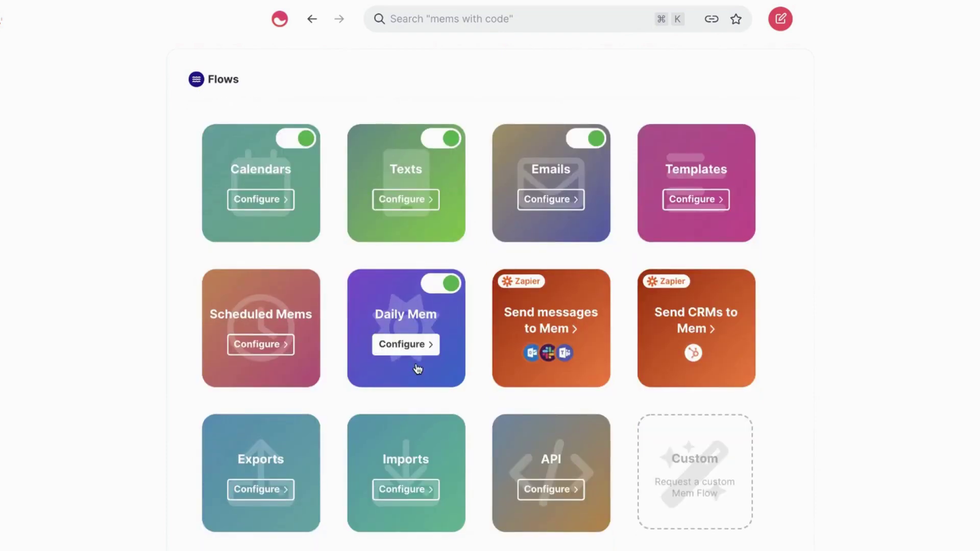
pyautogui.click(403, 350)
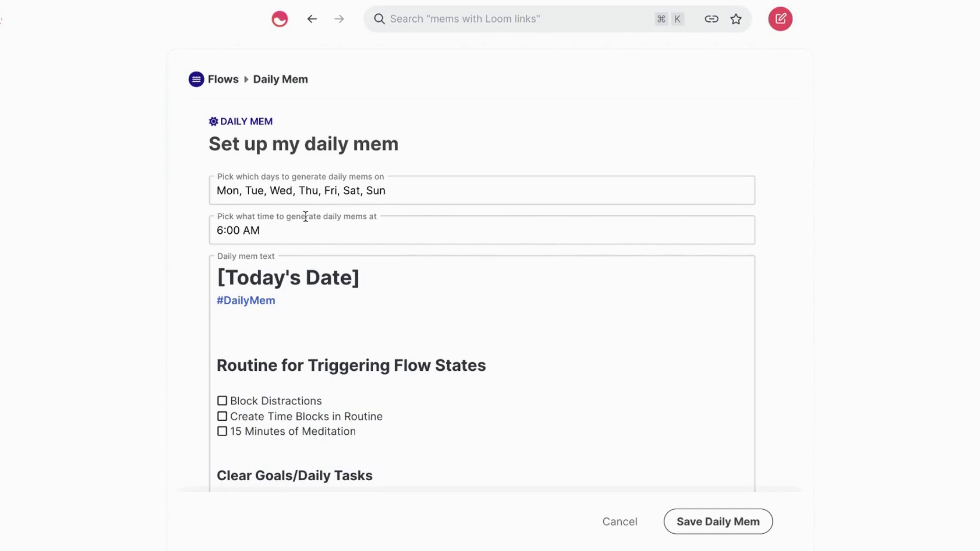
pyautogui.scroll(-3, 305, 217)
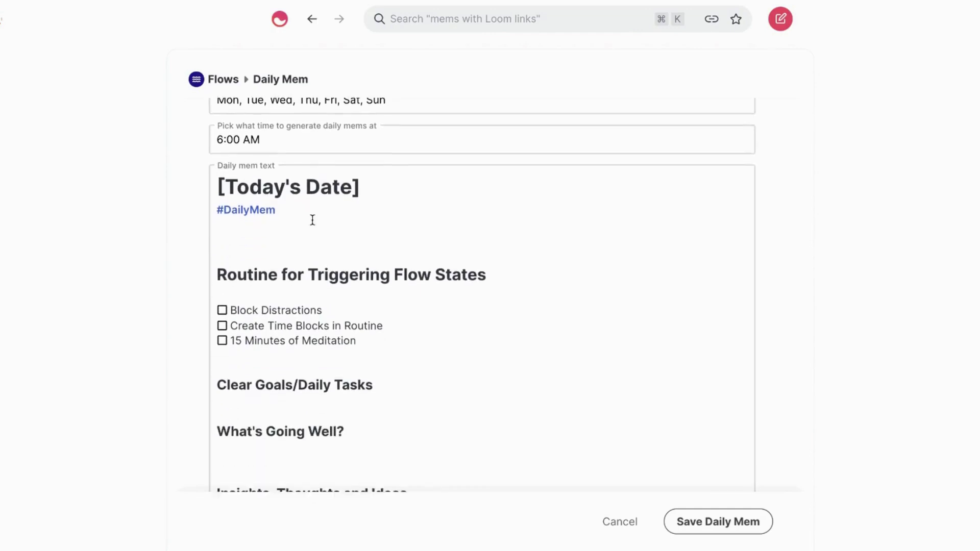
pyautogui.scroll(-3, 299, 247)
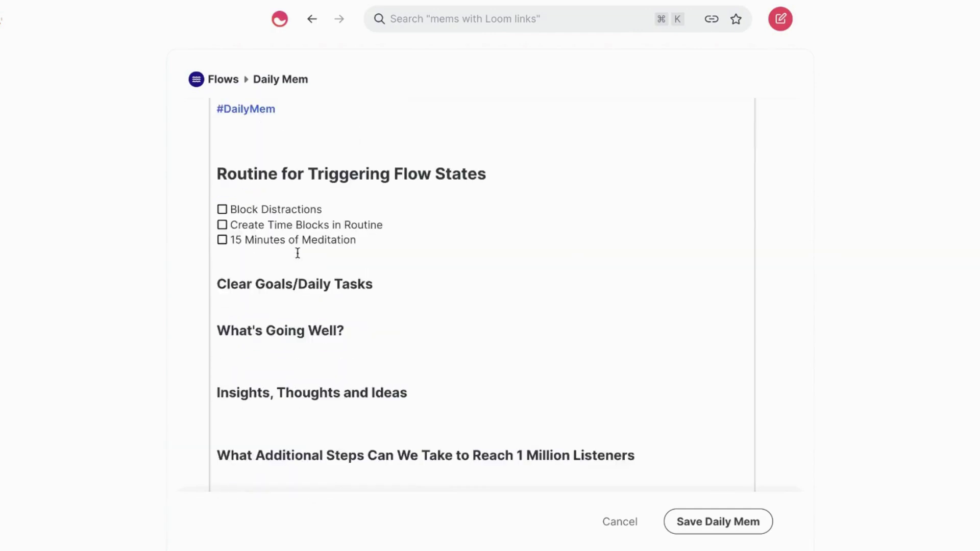
pyautogui.scroll(-2, 298, 254)
# Step: Review the every-day 6:00 AM schedule and the Routine-and-reflections daily template headings
pyautogui.scroll(10, 332, 231)
pyautogui.scroll(-15, 289, 301)
pyautogui.scroll(8, 290, 301)
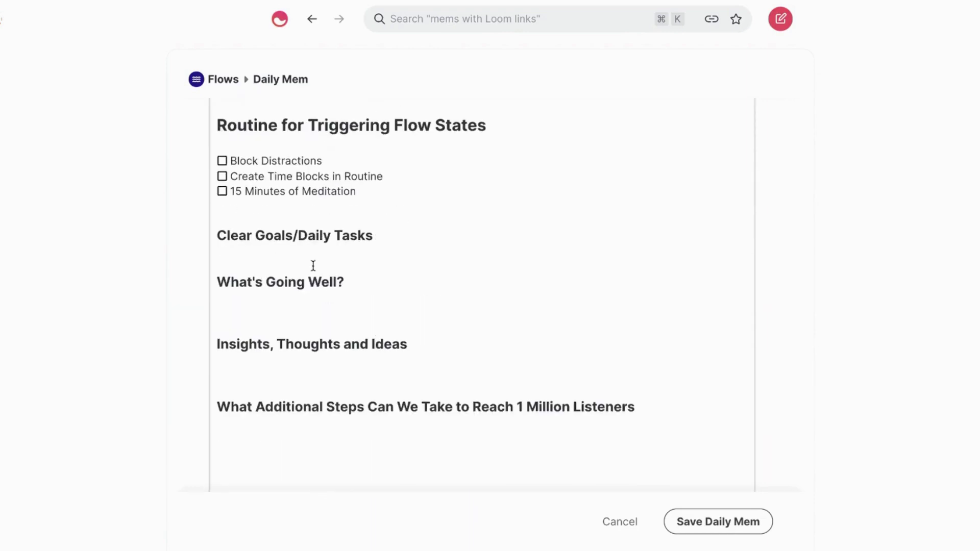
pyautogui.scroll(-3, 276, 250)
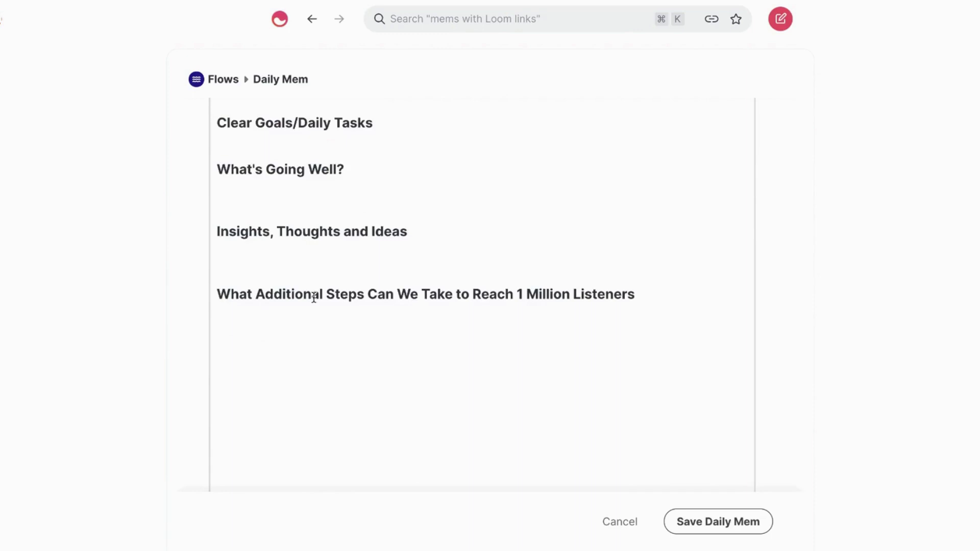
pyautogui.scroll(-1, 322, 296)
pyautogui.scroll(-1, 293, 321)
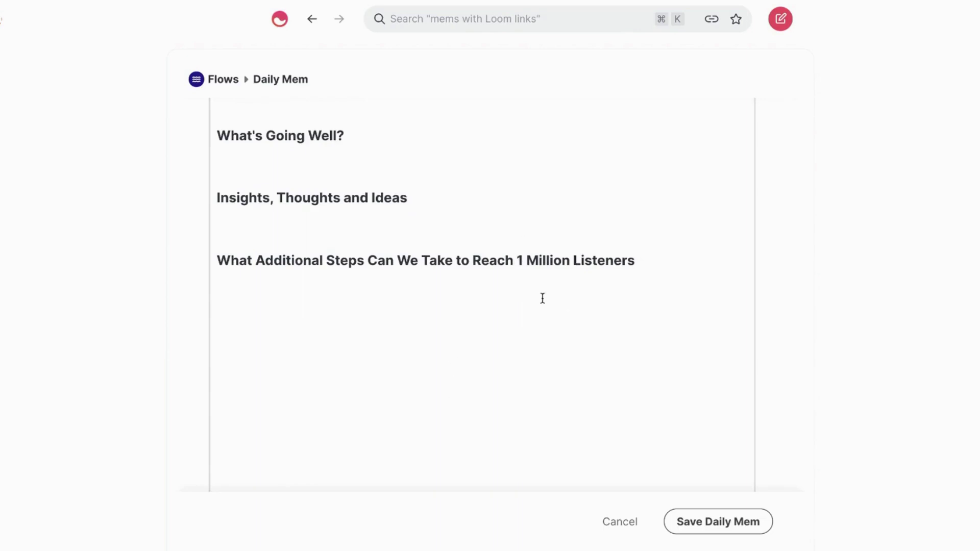
pyautogui.scroll(1, 536, 268)
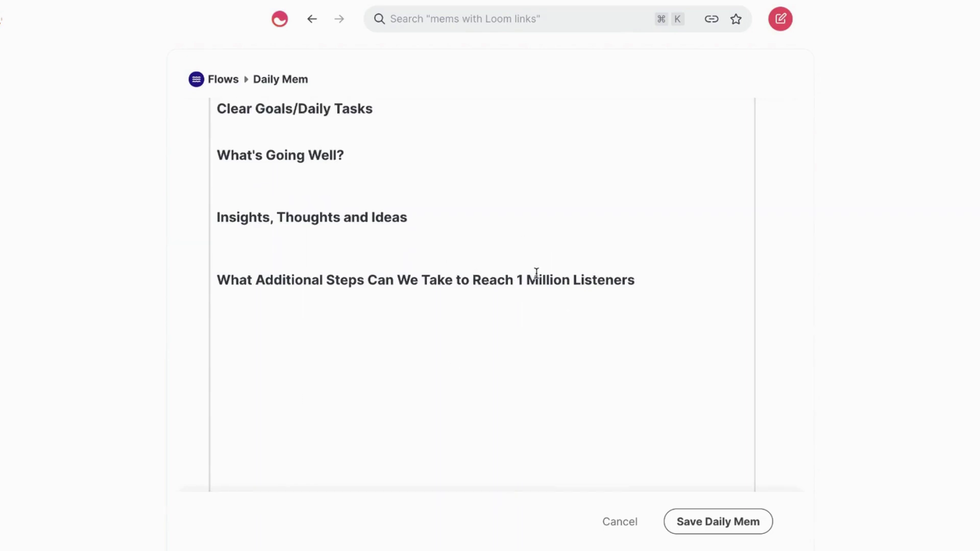
pyautogui.scroll(-1, 536, 291)
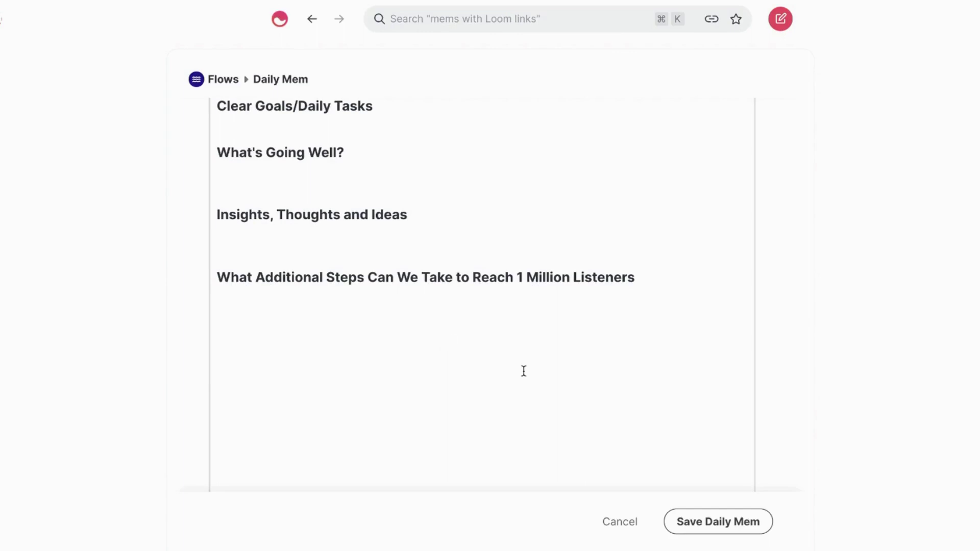
pyautogui.scroll(5, 507, 363)
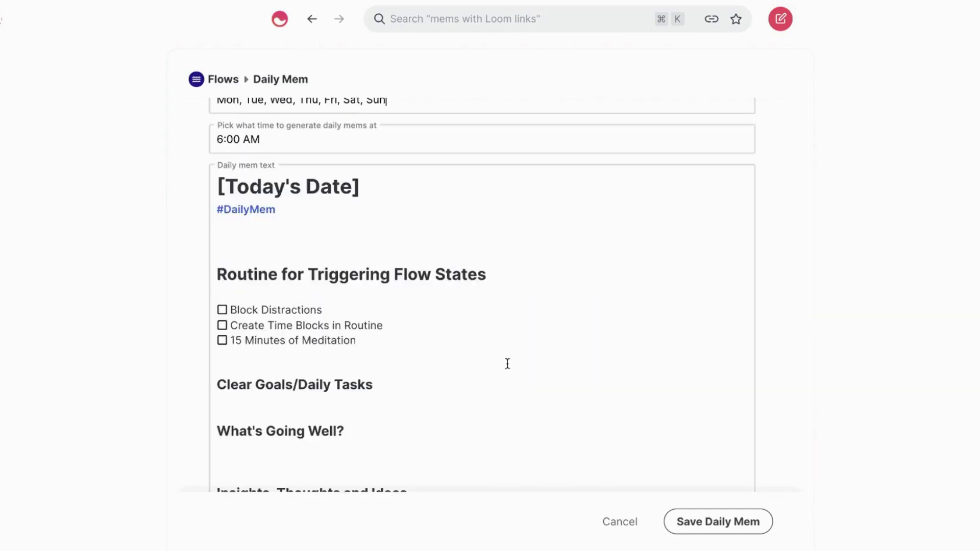
pyautogui.scroll(-2, 507, 363)
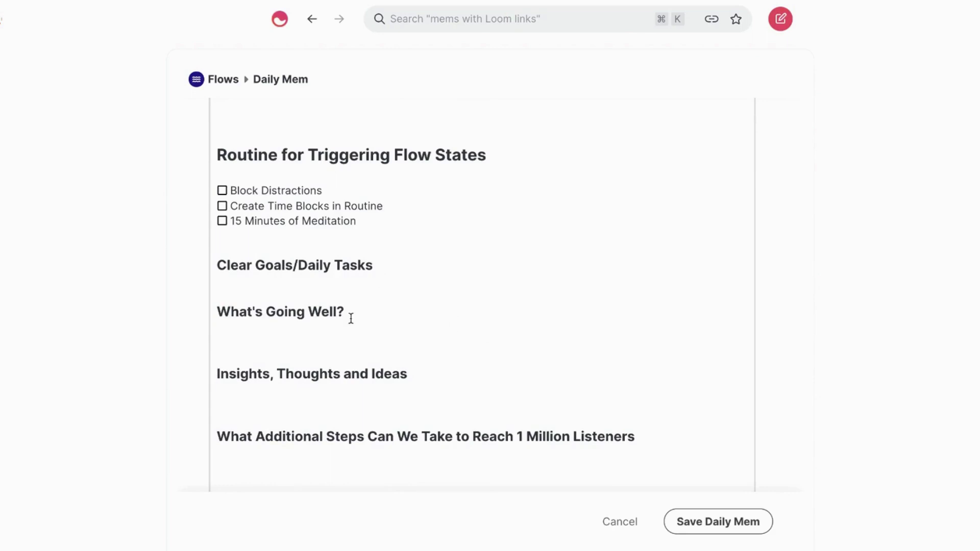
pyautogui.scroll(4, 345, 315)
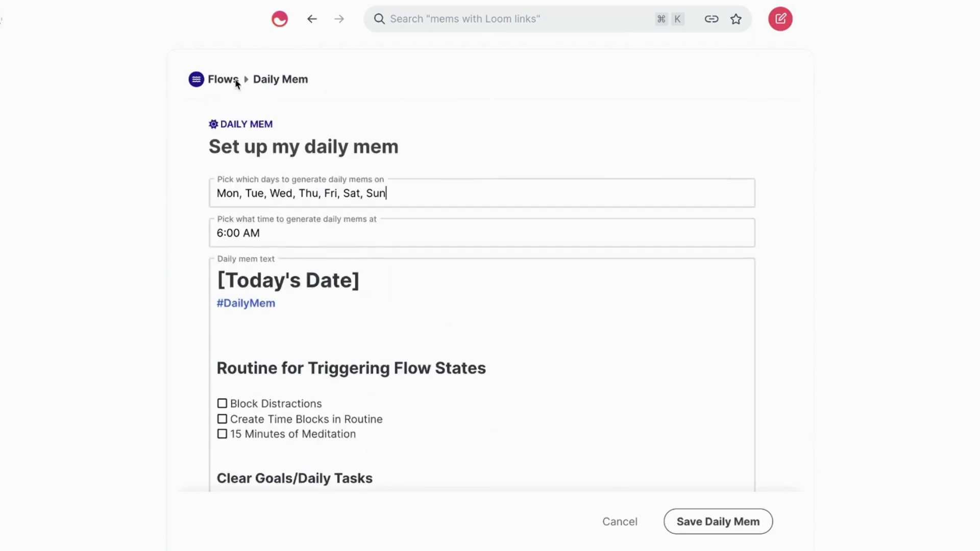
# Step: Return to all flows, open the Templates flow, and scan the My Templates list
pyautogui.click(215, 85)
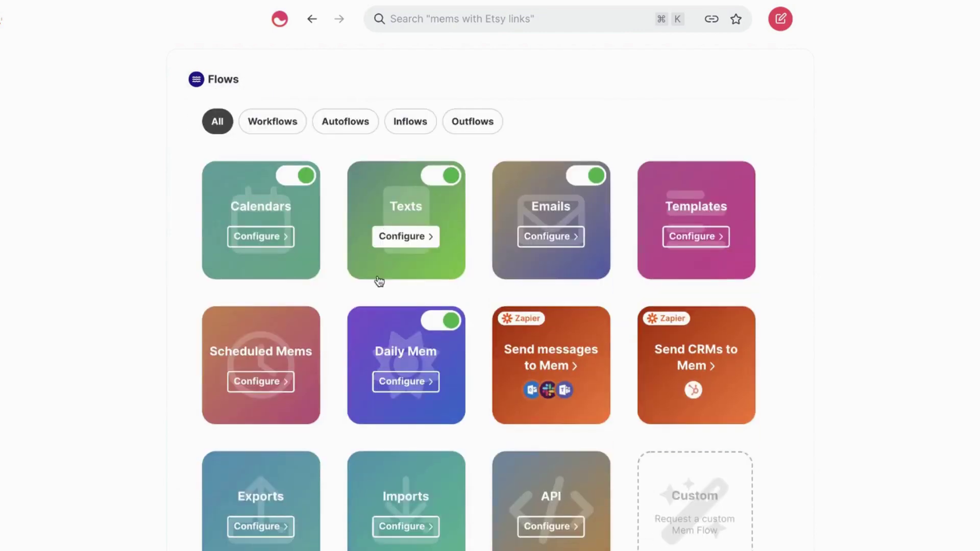
pyautogui.scroll(-1, 379, 281)
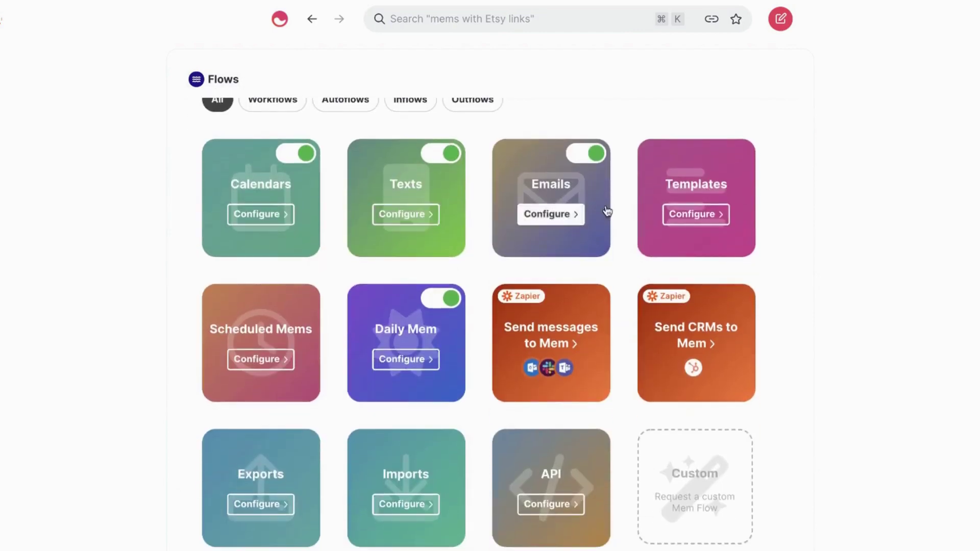
pyautogui.click(688, 217)
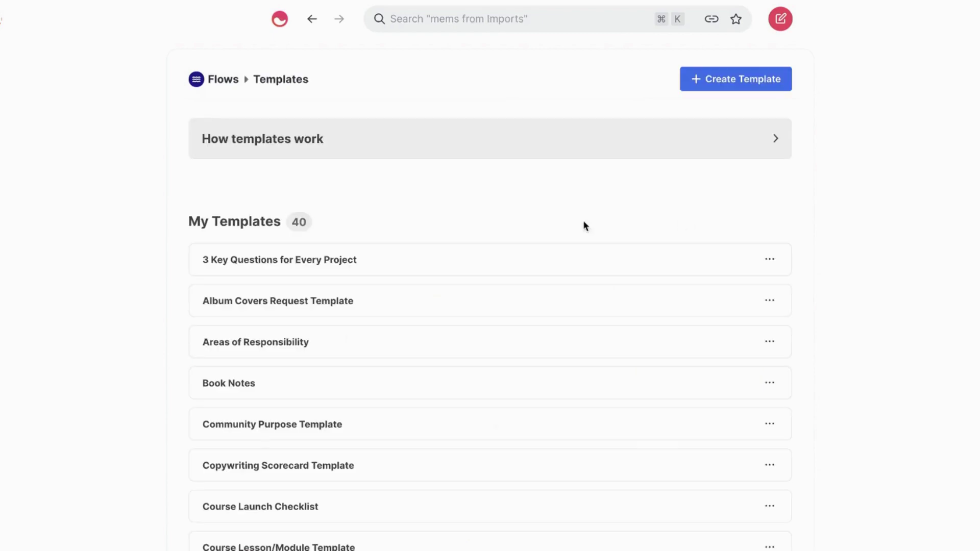
pyautogui.scroll(-1, 545, 229)
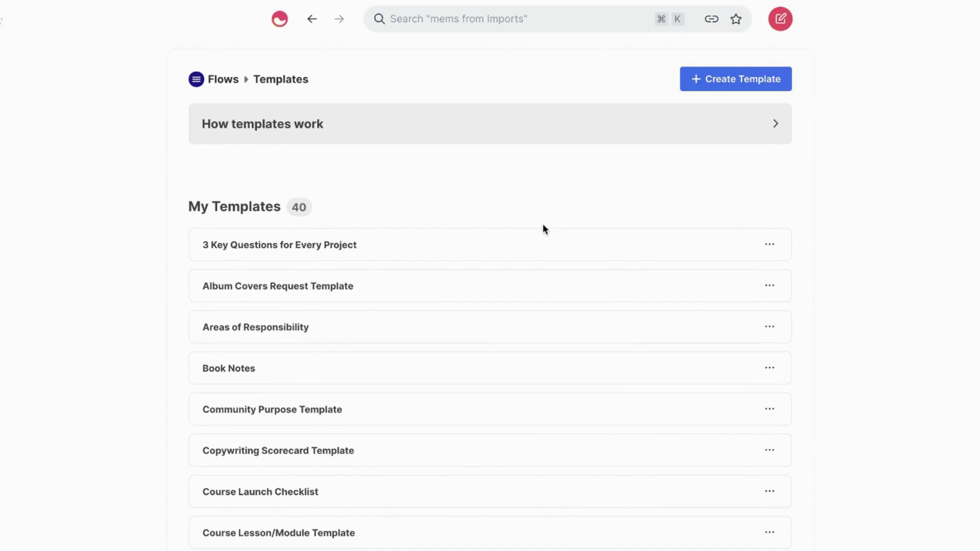
pyautogui.scroll(-5, 572, 225)
pyautogui.scroll(-12, 573, 230)
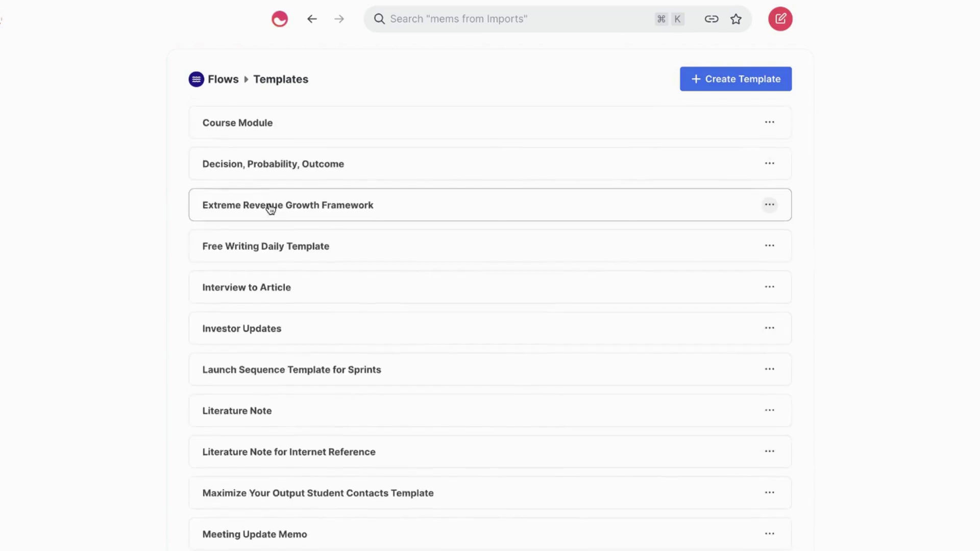
pyautogui.scroll(-4, 269, 208)
# Step: Load all 40 saved templates, from Investor Updates to Youtube Channel video, and browse them
pyautogui.click(387, 506)
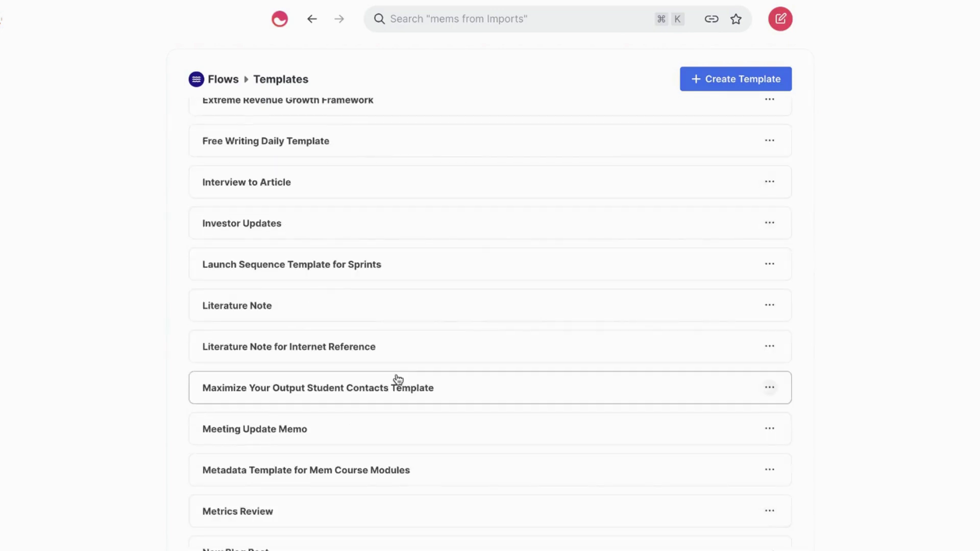
pyautogui.scroll(-4, 399, 383)
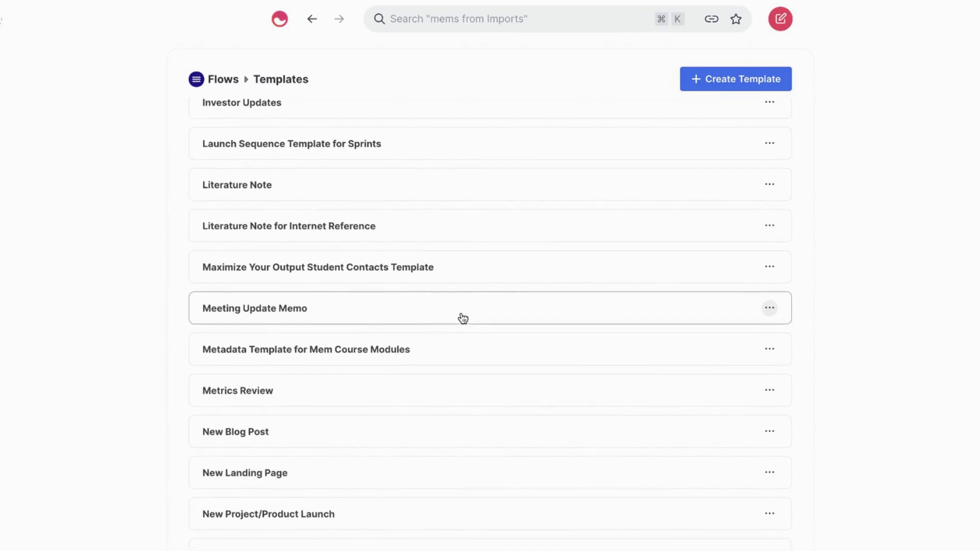
pyautogui.scroll(-14, 385, 378)
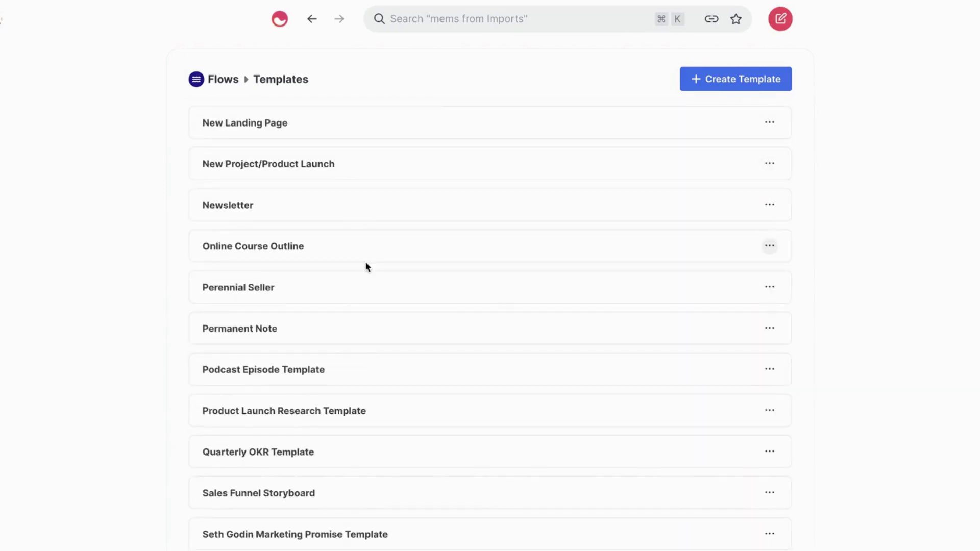
pyautogui.scroll(-6, 366, 263)
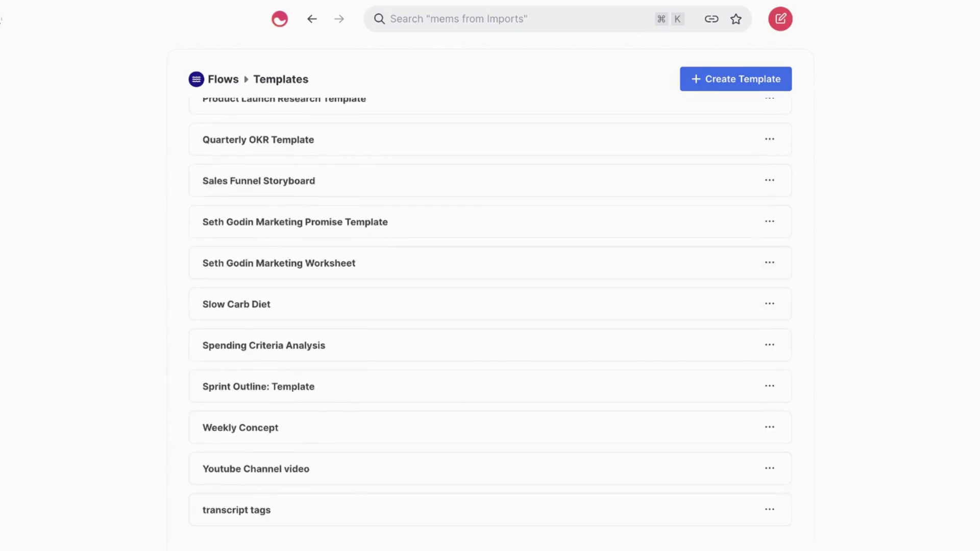
pyautogui.scroll(5, 294, 384)
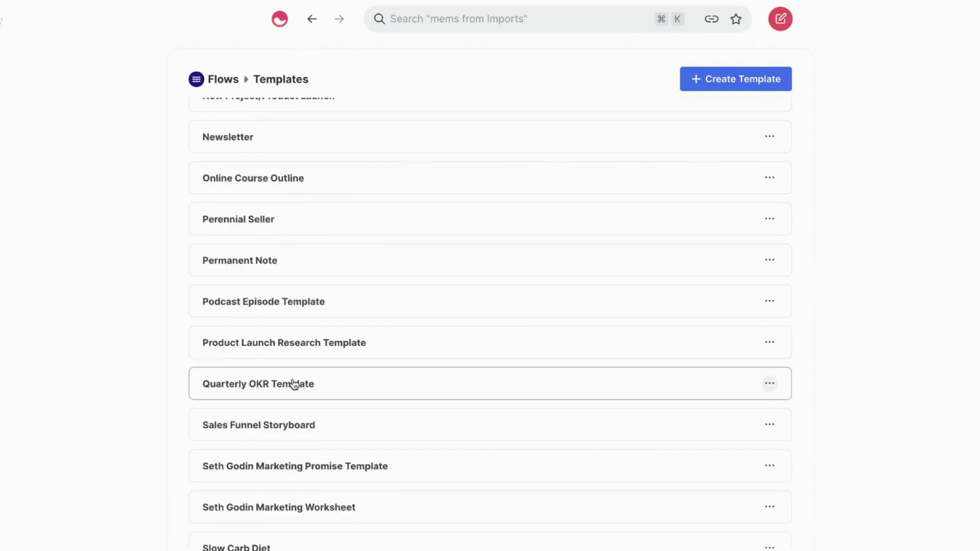
pyautogui.scroll(5, 293, 383)
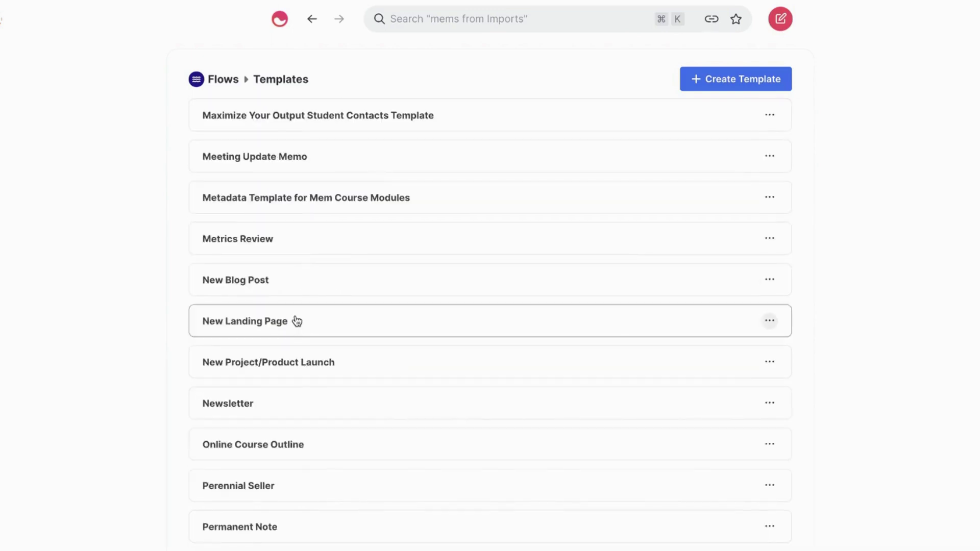
pyautogui.scroll(-2, 293, 322)
pyautogui.scroll(-1, 313, 324)
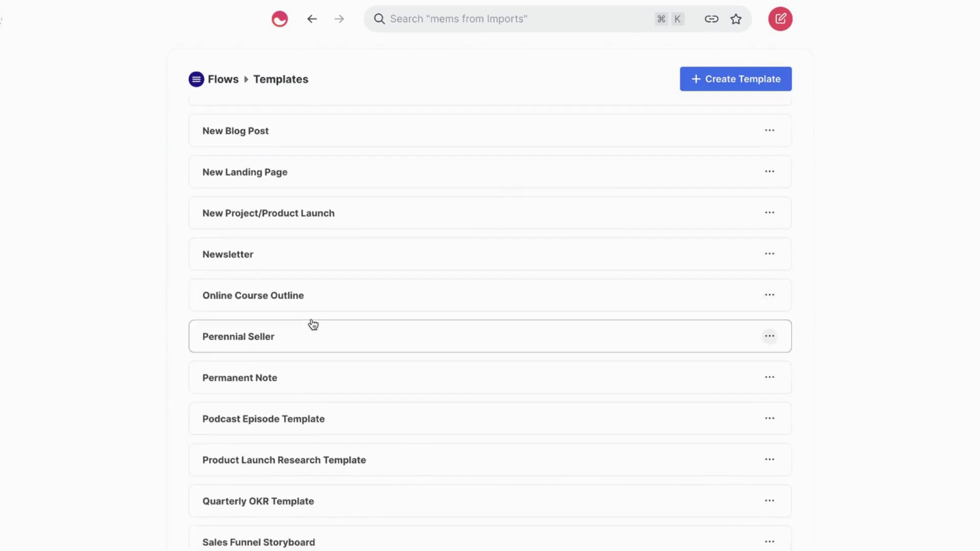
pyautogui.scroll(3, 312, 326)
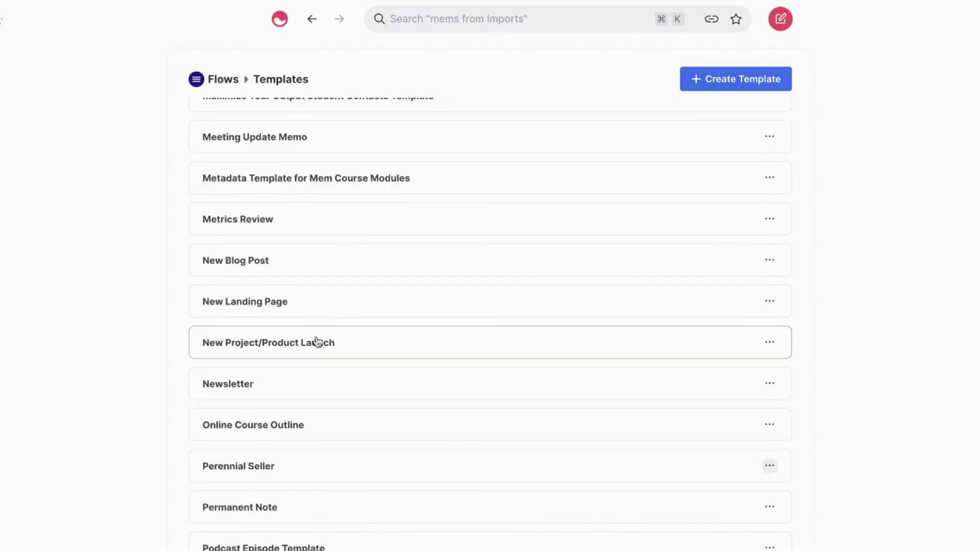
# Step: Edit the New Project/Product Launch template, reviewing its Status, Tags/Topics, Due Date fields and headings
pyautogui.click(317, 348)
pyautogui.scroll(-4, 397, 305)
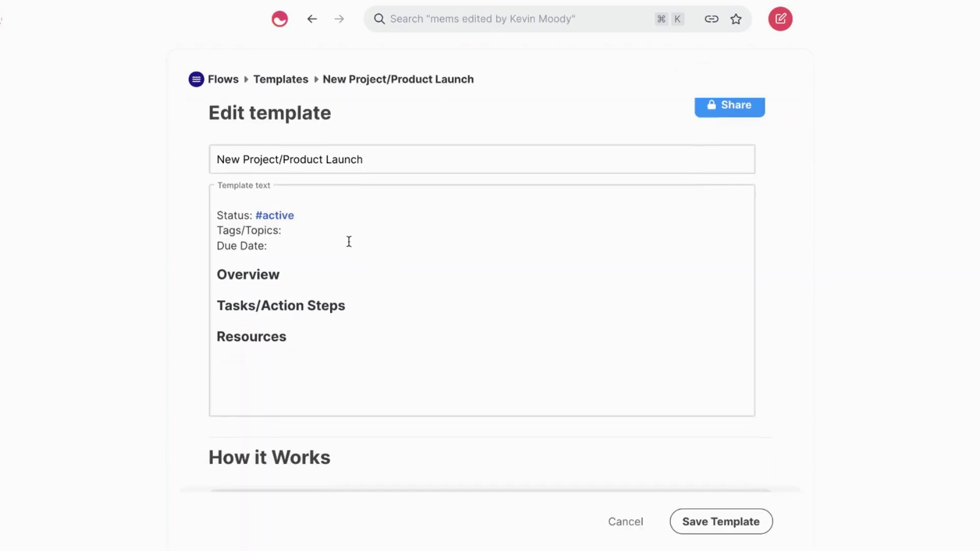
pyautogui.scroll(4, 329, 334)
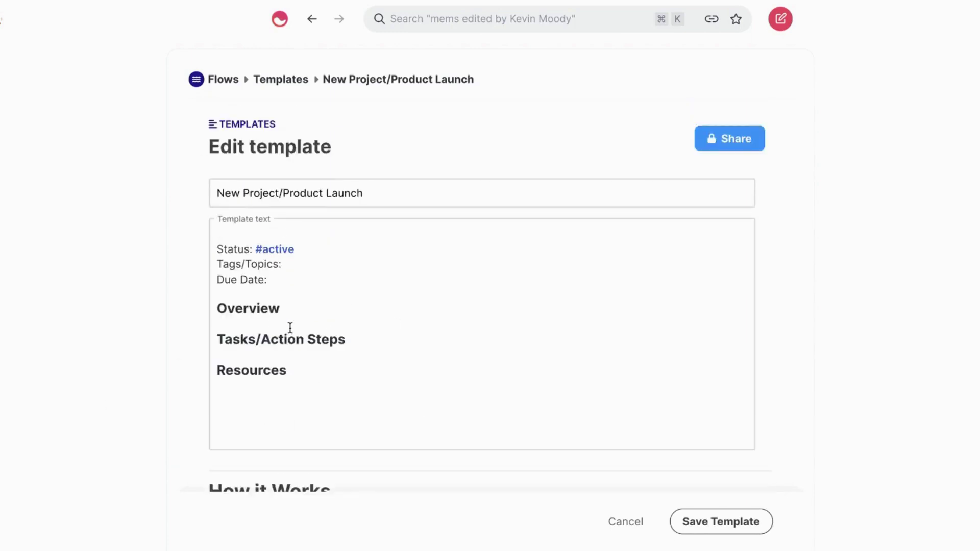
pyautogui.scroll(-1, 289, 328)
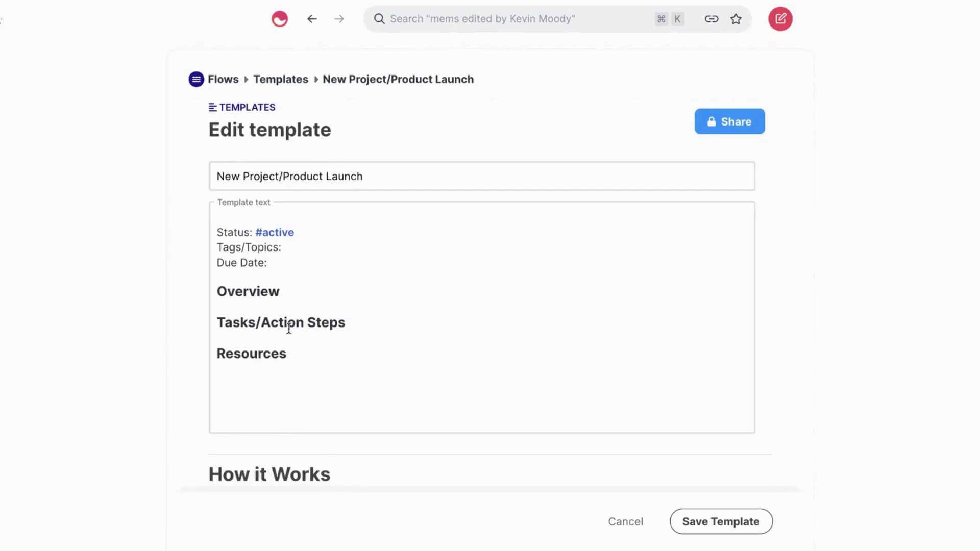
pyautogui.scroll(1, 288, 329)
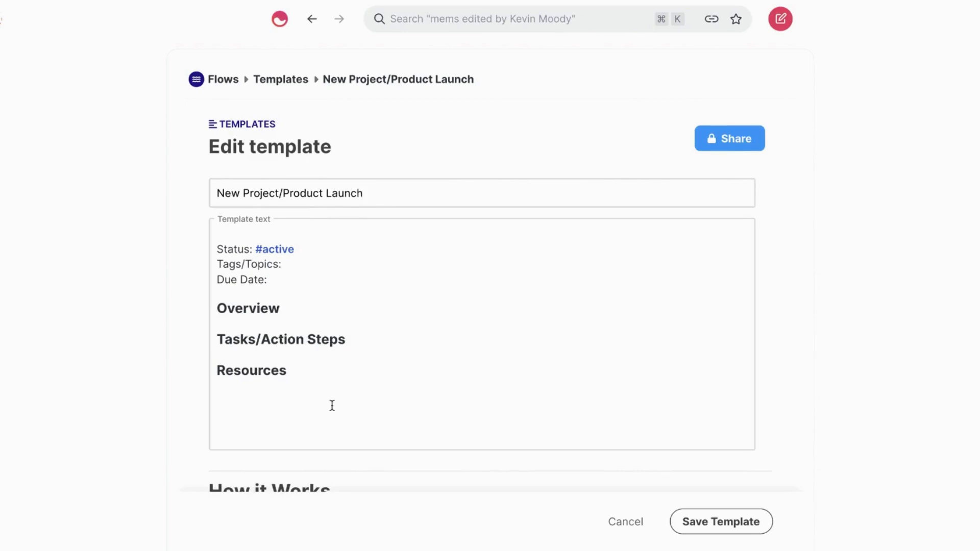
# Step: Cancel the template editor and open the Beginners Guide: Flows/Imports note at an empty line
pyautogui.click(606, 522)
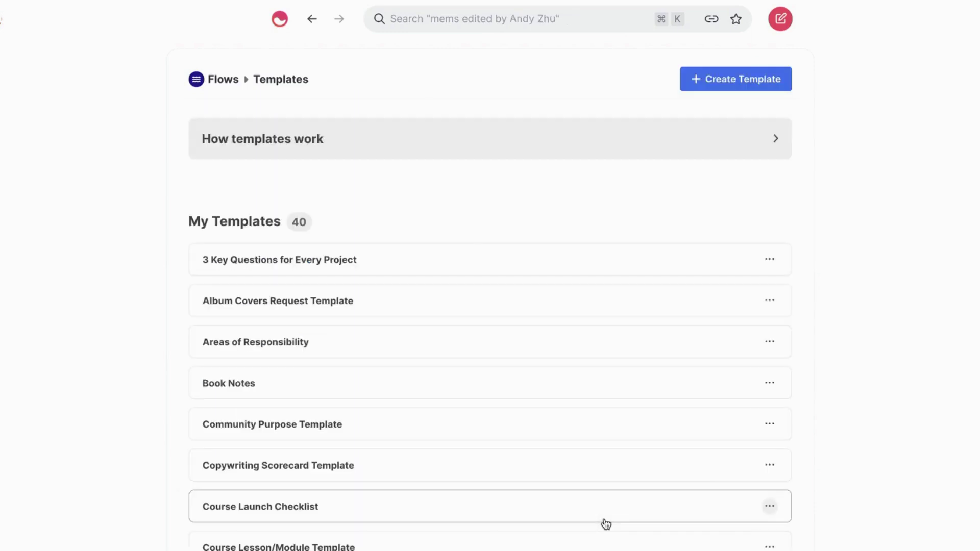
pyautogui.click(462, 25)
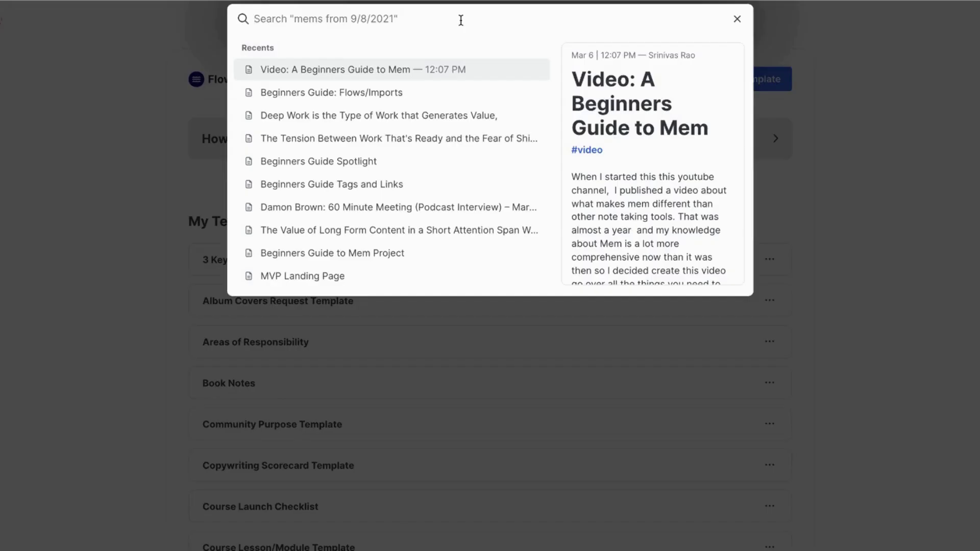
pyautogui.click(406, 91)
pyautogui.click(352, 206)
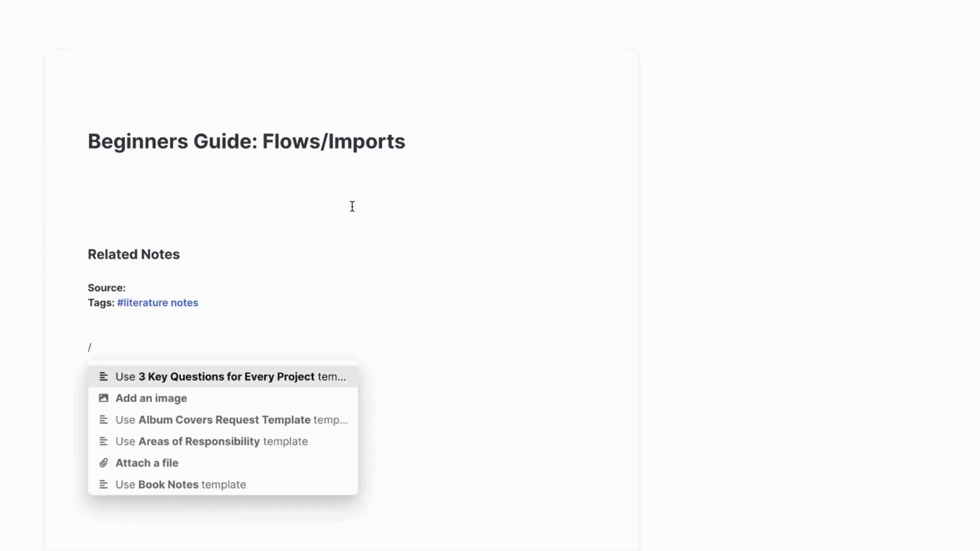
# Step: Insert the New Project/Product Launch template with '/new proj' and move between its headings
pyautogui.write('new proj')
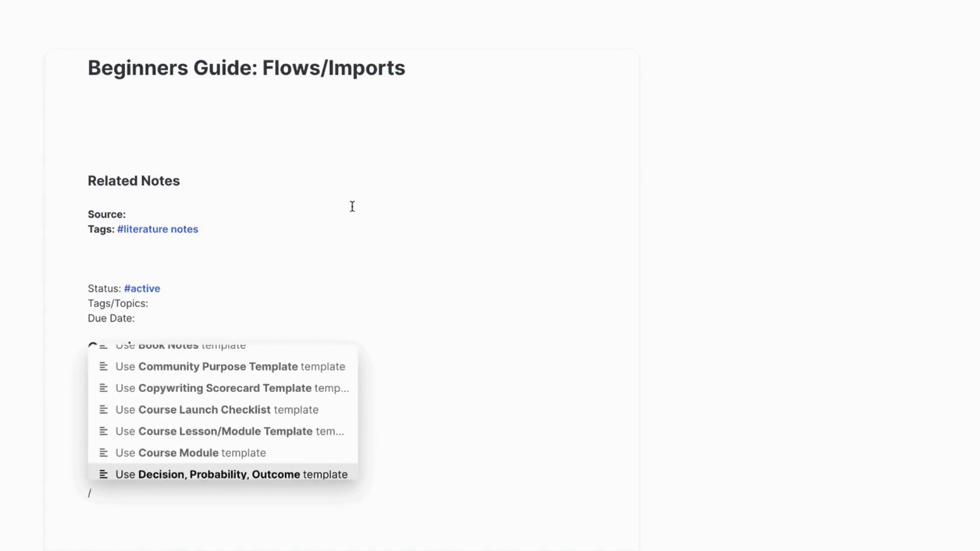
pyautogui.press('Return')
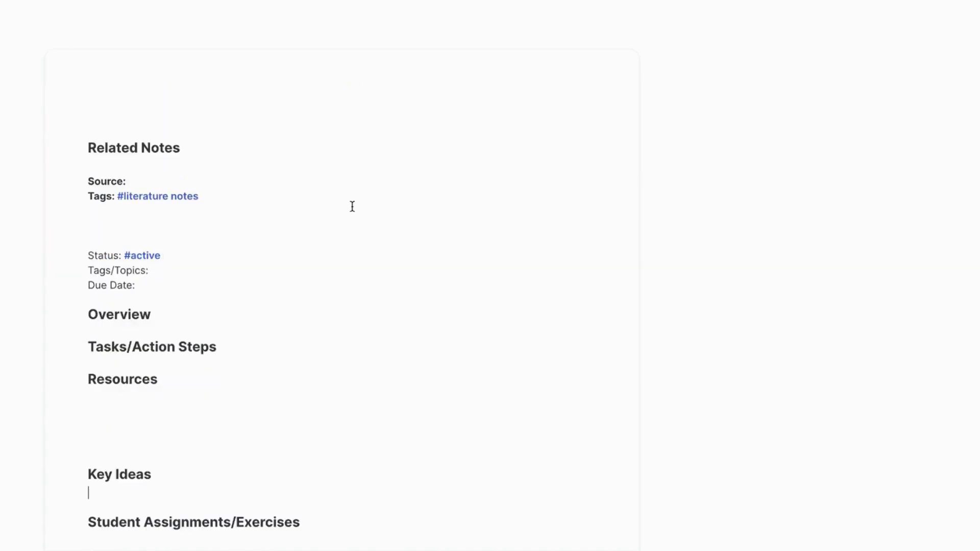
pyautogui.press('Up')
pyautogui.press('Up')
pyautogui.press('Up')
pyautogui.press('Down')
pyautogui.press('Down')
pyautogui.press('Down')
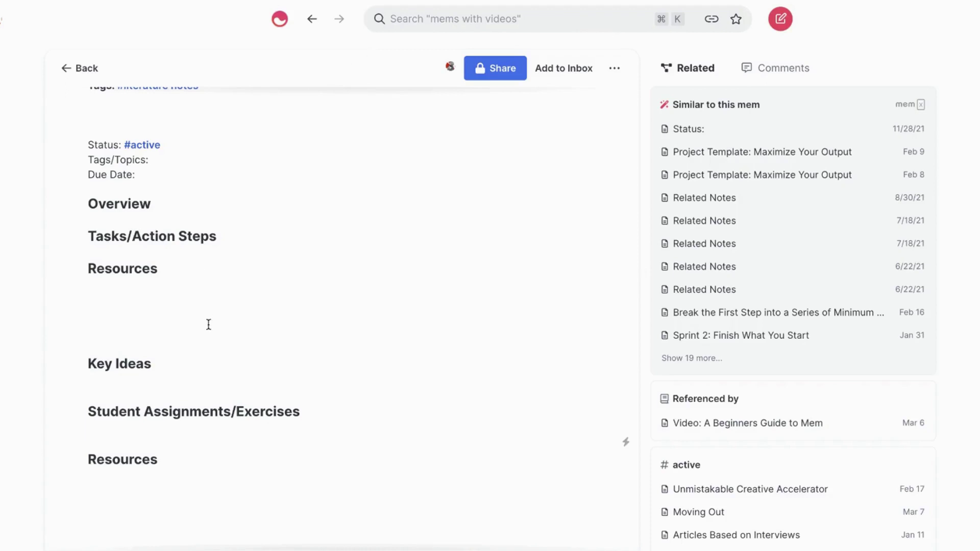
pyautogui.scroll(2, 208, 323)
pyautogui.scroll(1, 209, 323)
pyautogui.scroll(3, 212, 310)
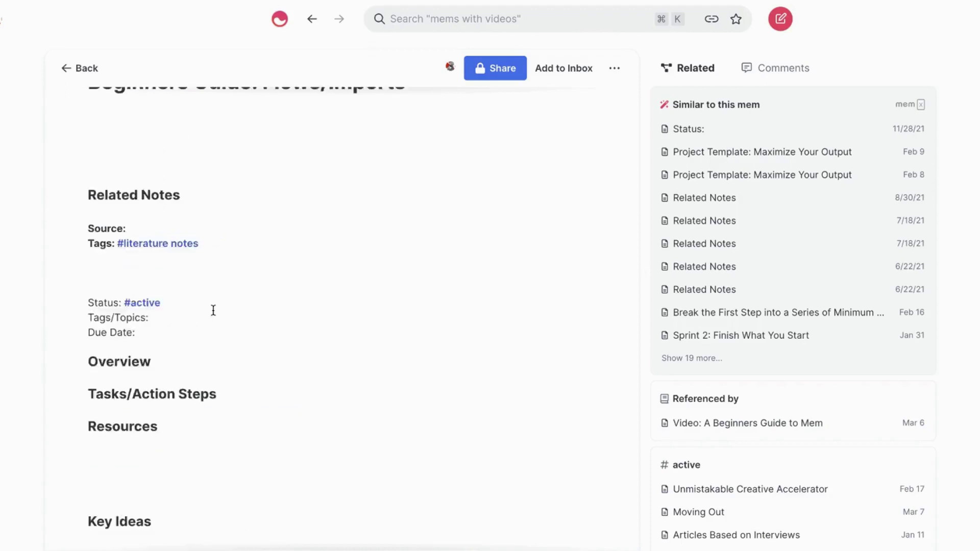